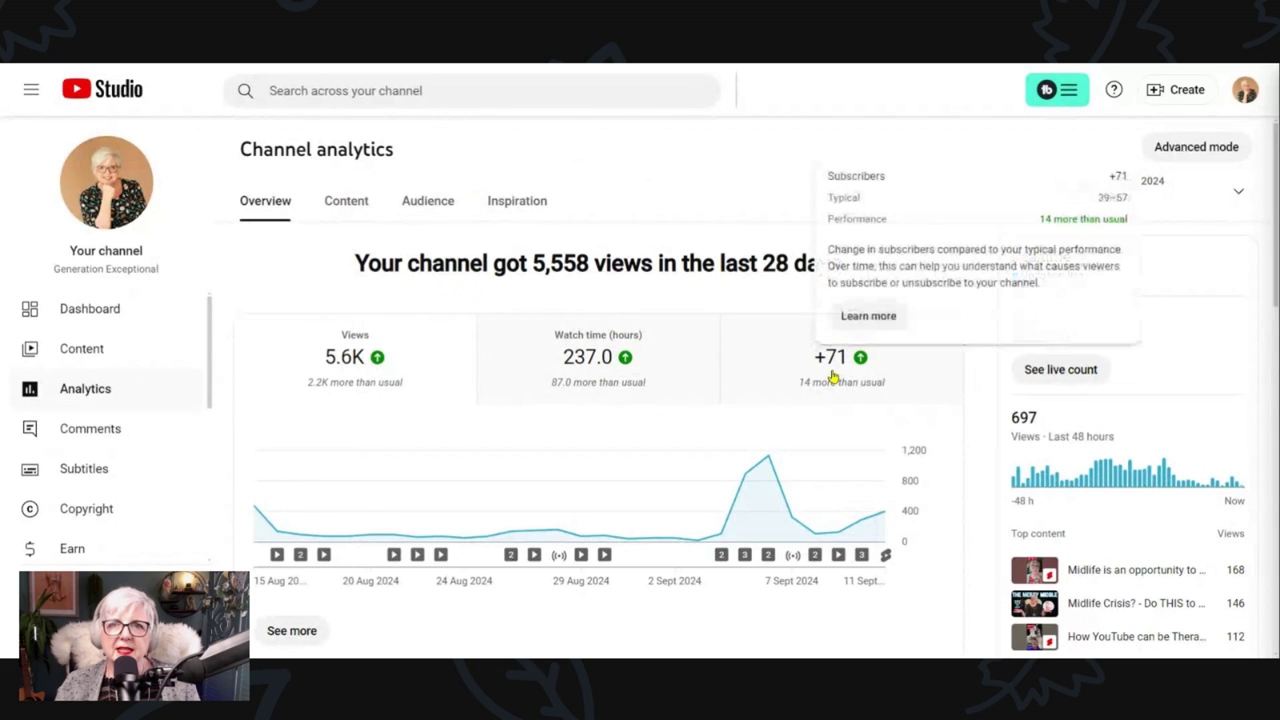
Step: Open the YouTube Studio analytics date-range menu listing Last 7, 28, 90, 365 days and Lifetime
mouse_move(832, 372)
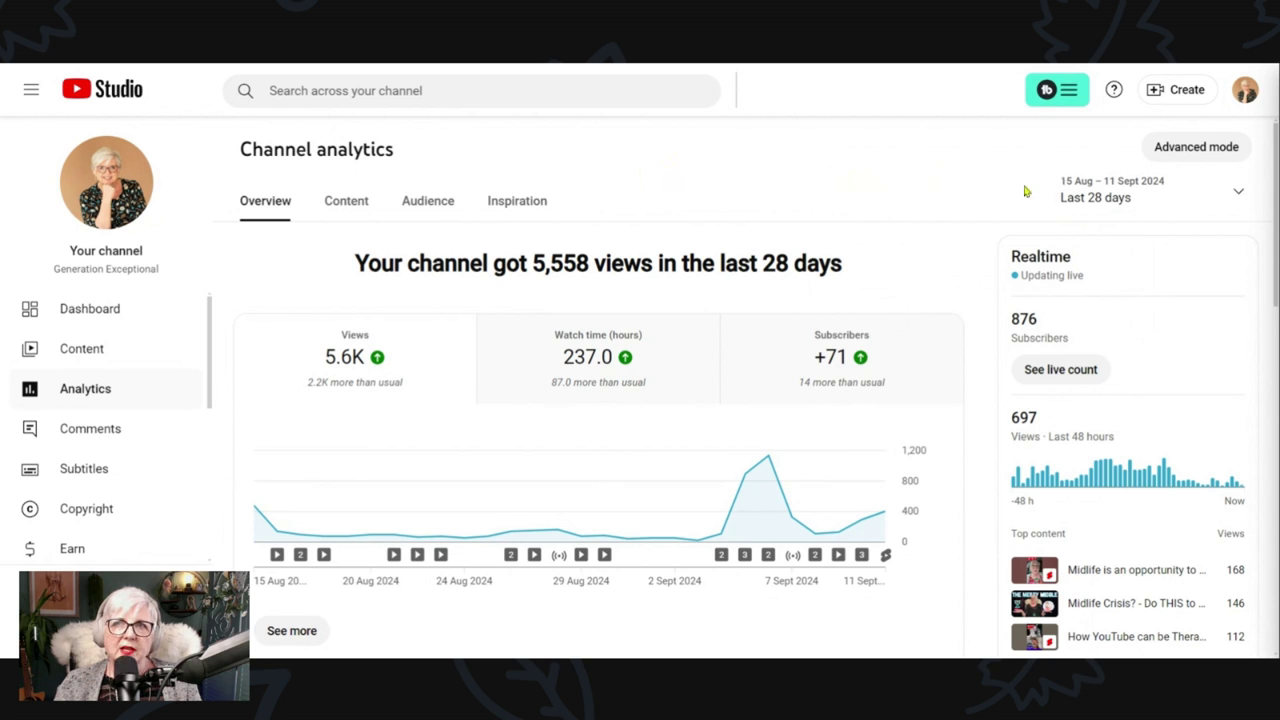
click(1238, 197)
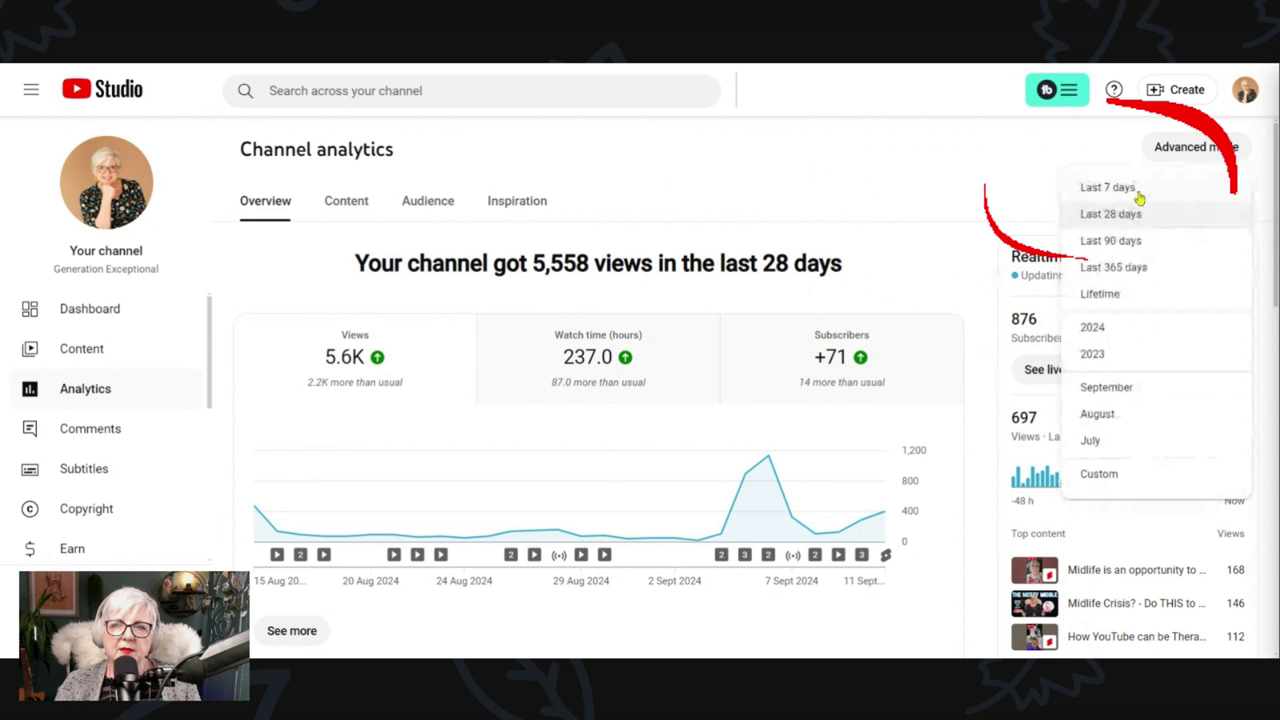
click(1107, 187)
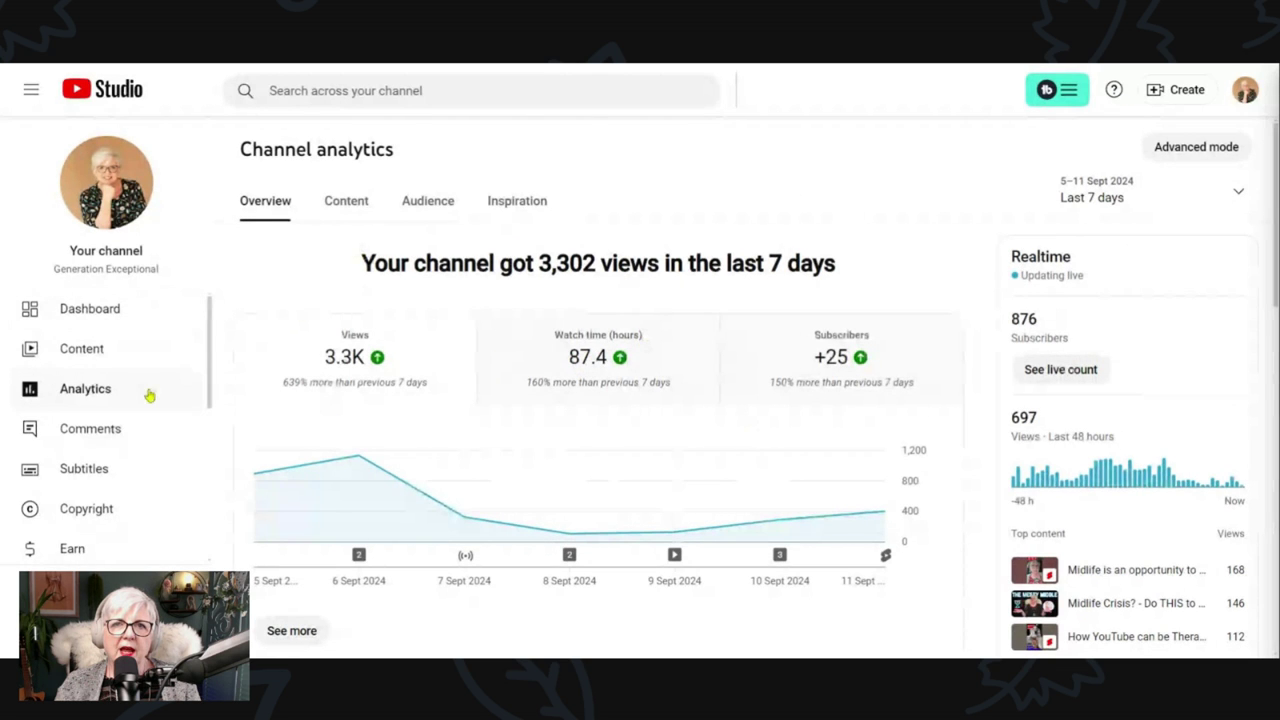
scroll(583, 335, down, 1)
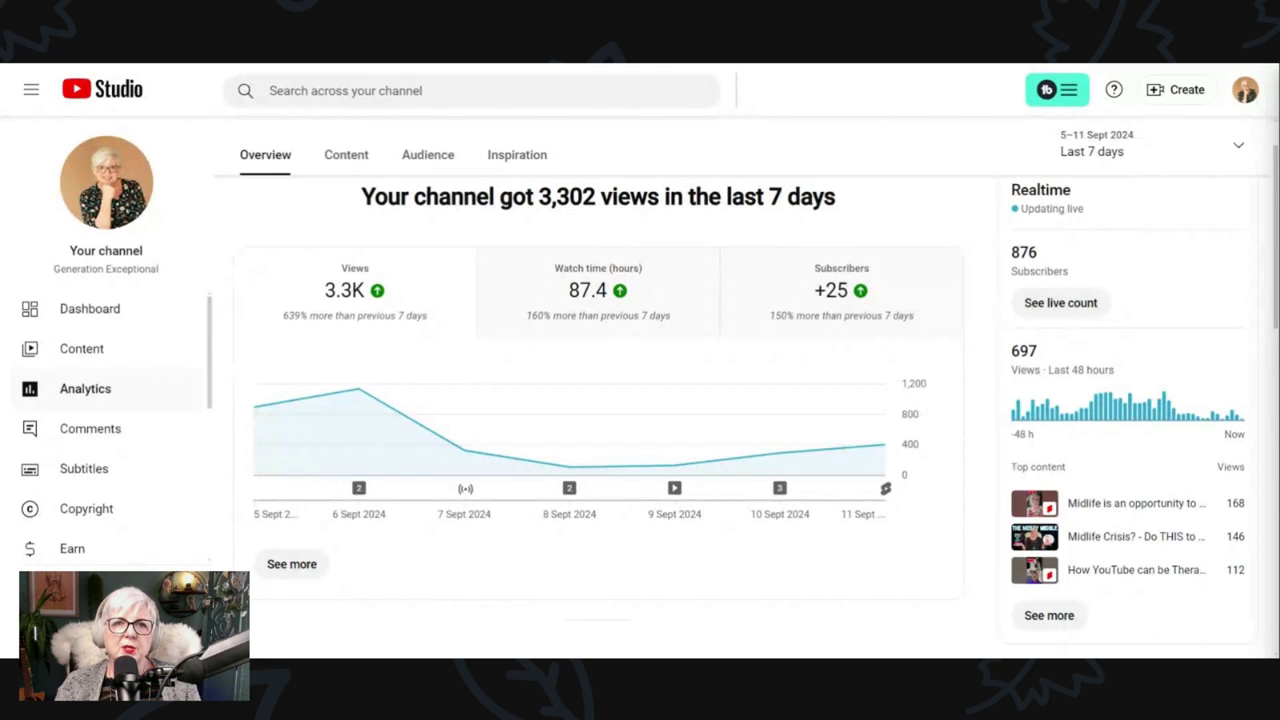
scroll(357, 369, down, 1)
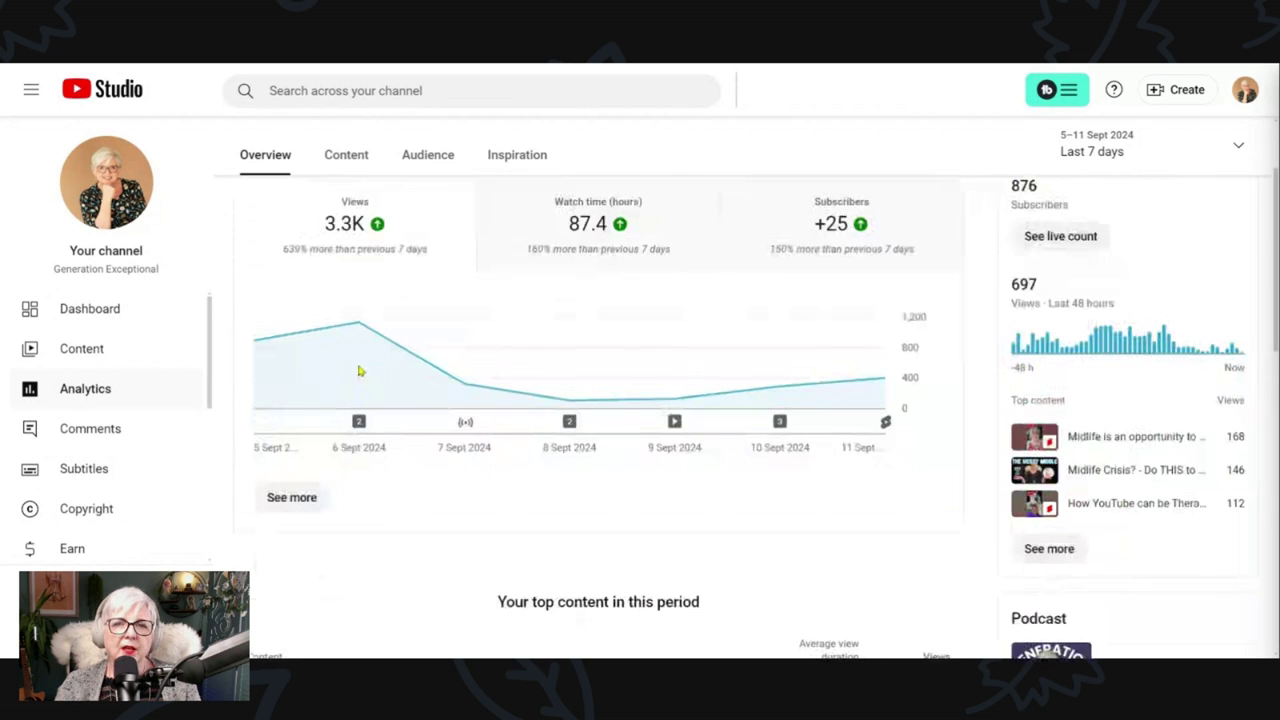
mouse_move(357, 371)
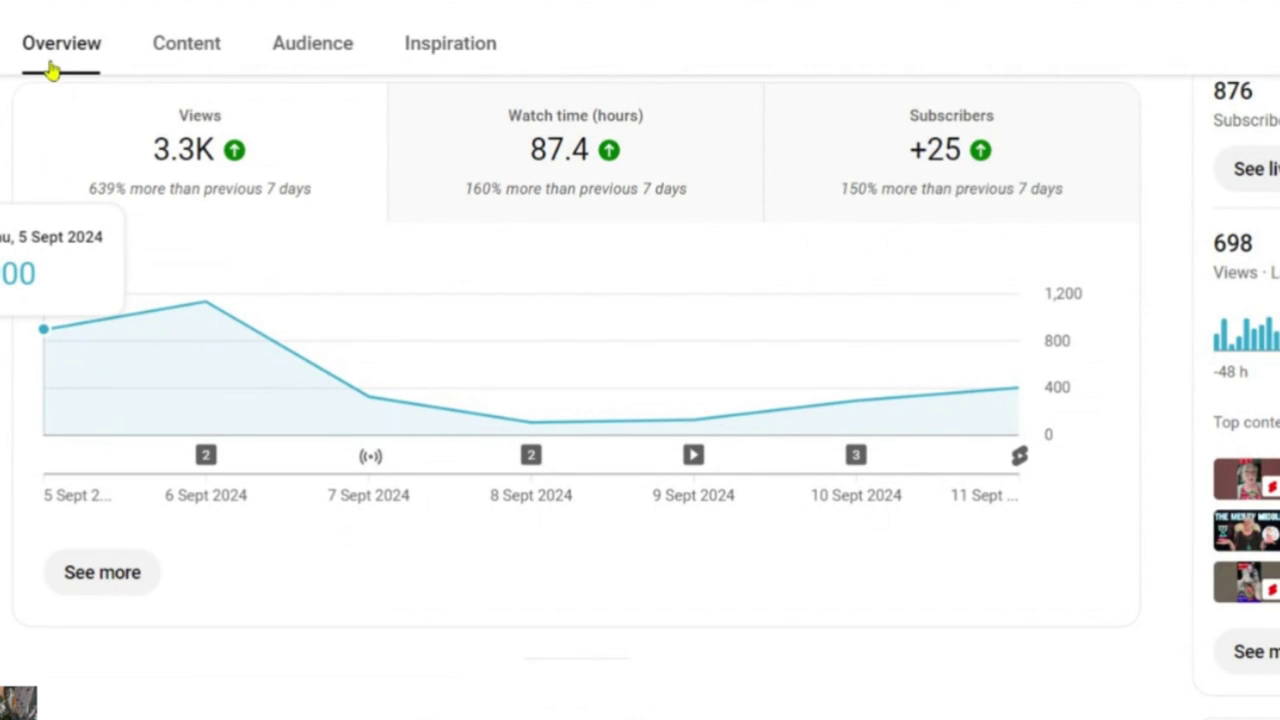
scroll(895, 710, down, 6)
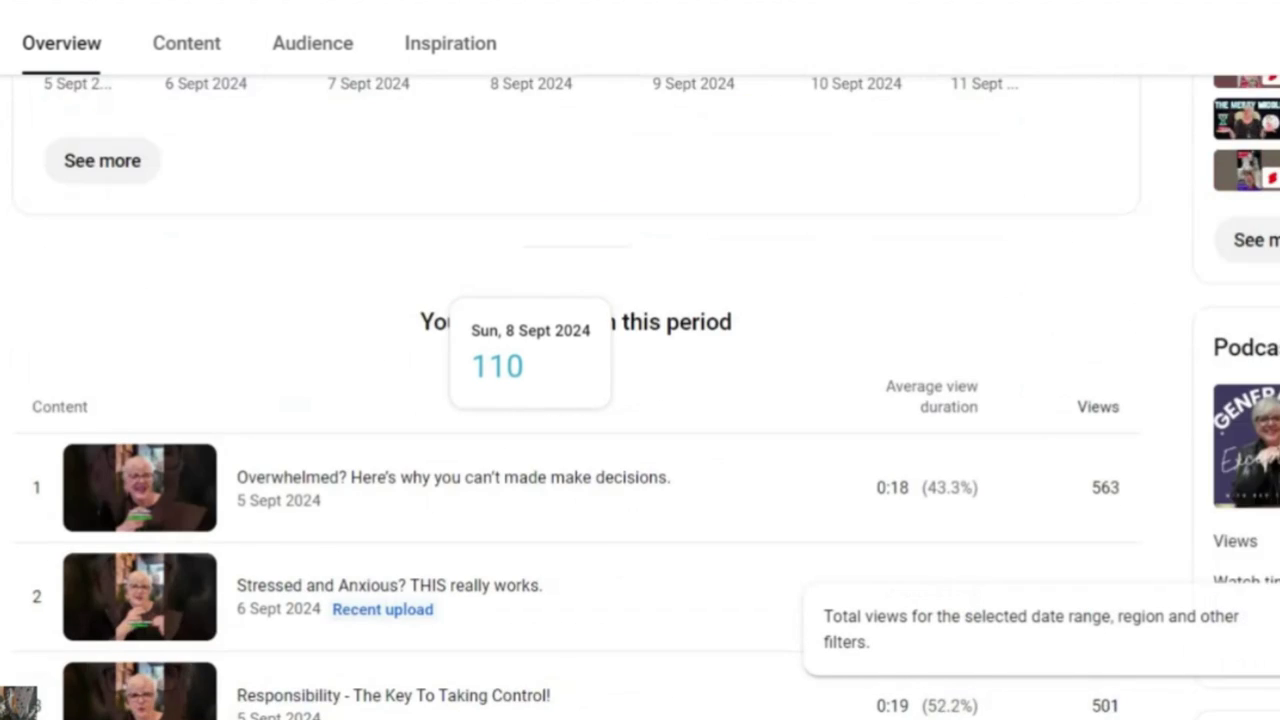
scroll(530, 600, up, 7)
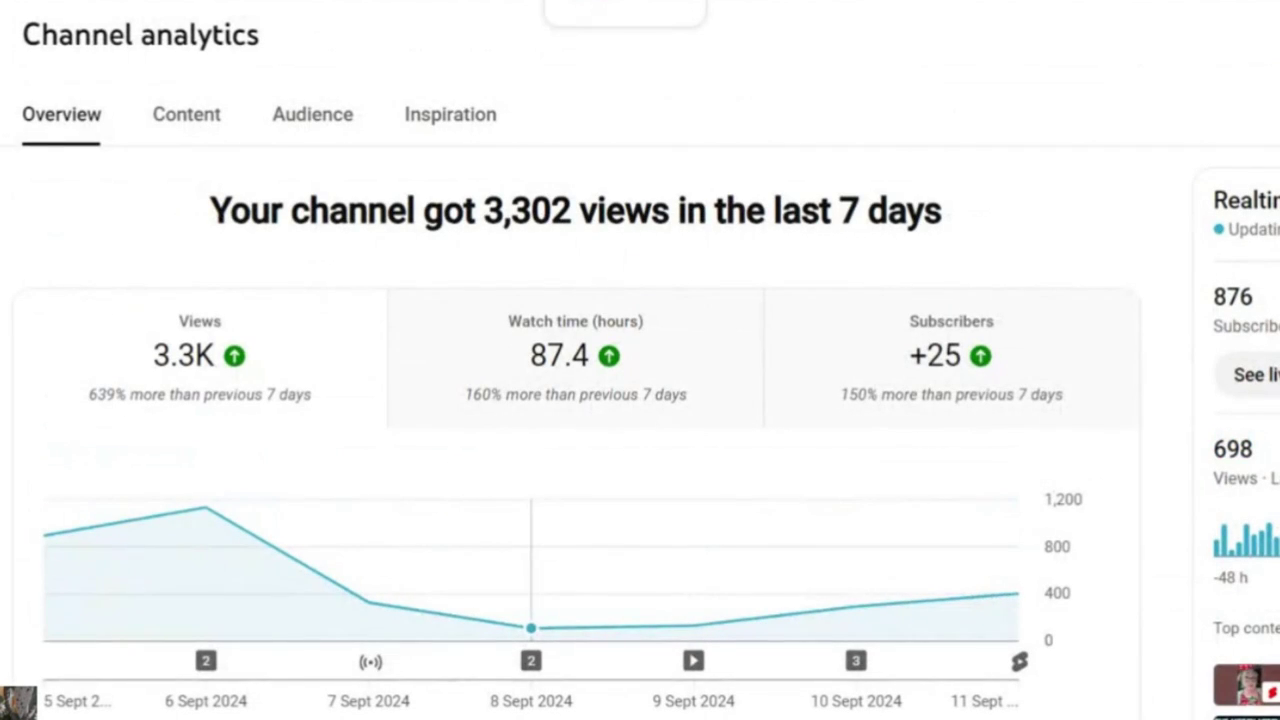
Step: Show the Content analytics breakdown (Shorts 2.7K, Videos 529, Live stream 89) and review its cards
click(192, 122)
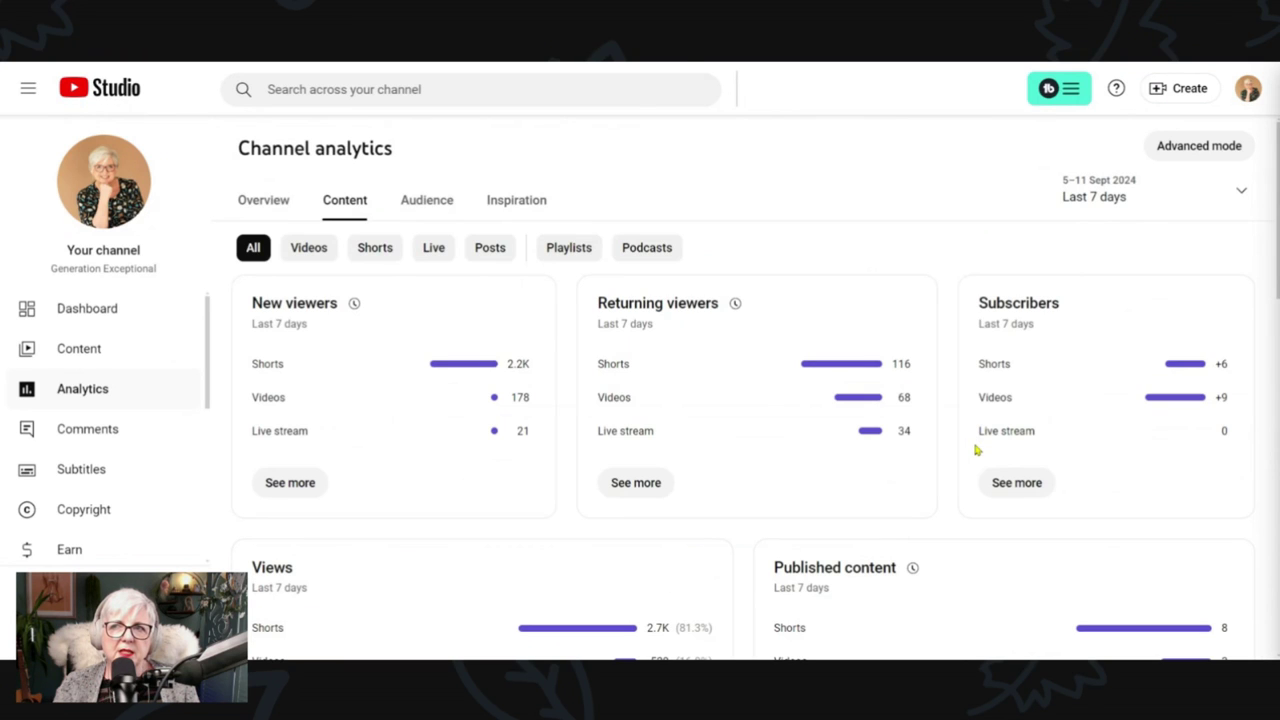
scroll(967, 450, down, 5)
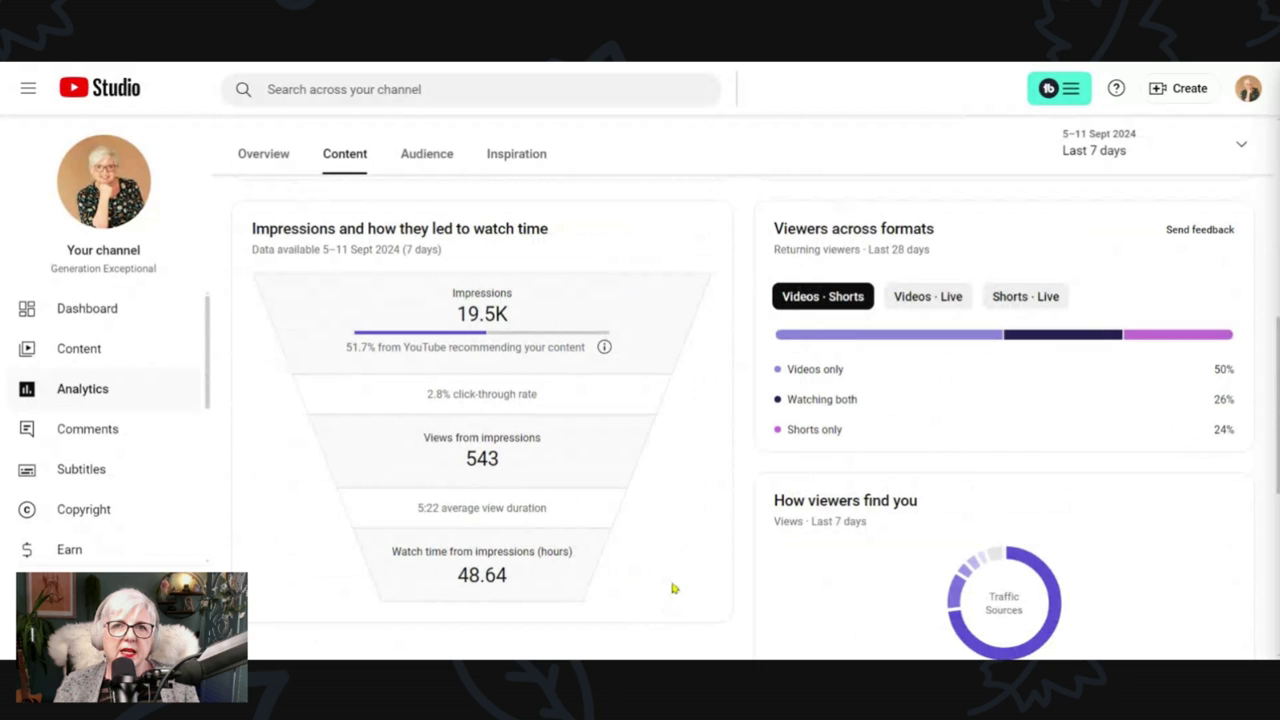
scroll(675, 588, down, 1)
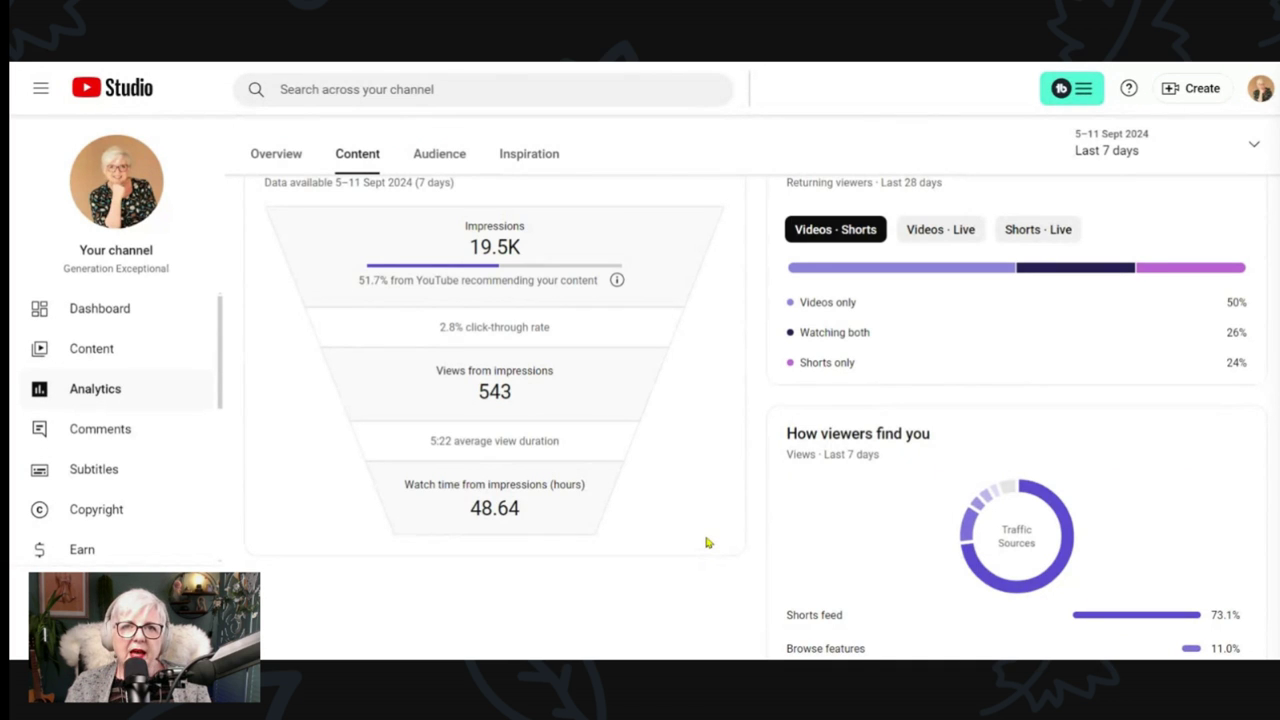
scroll(706, 542, down, 1)
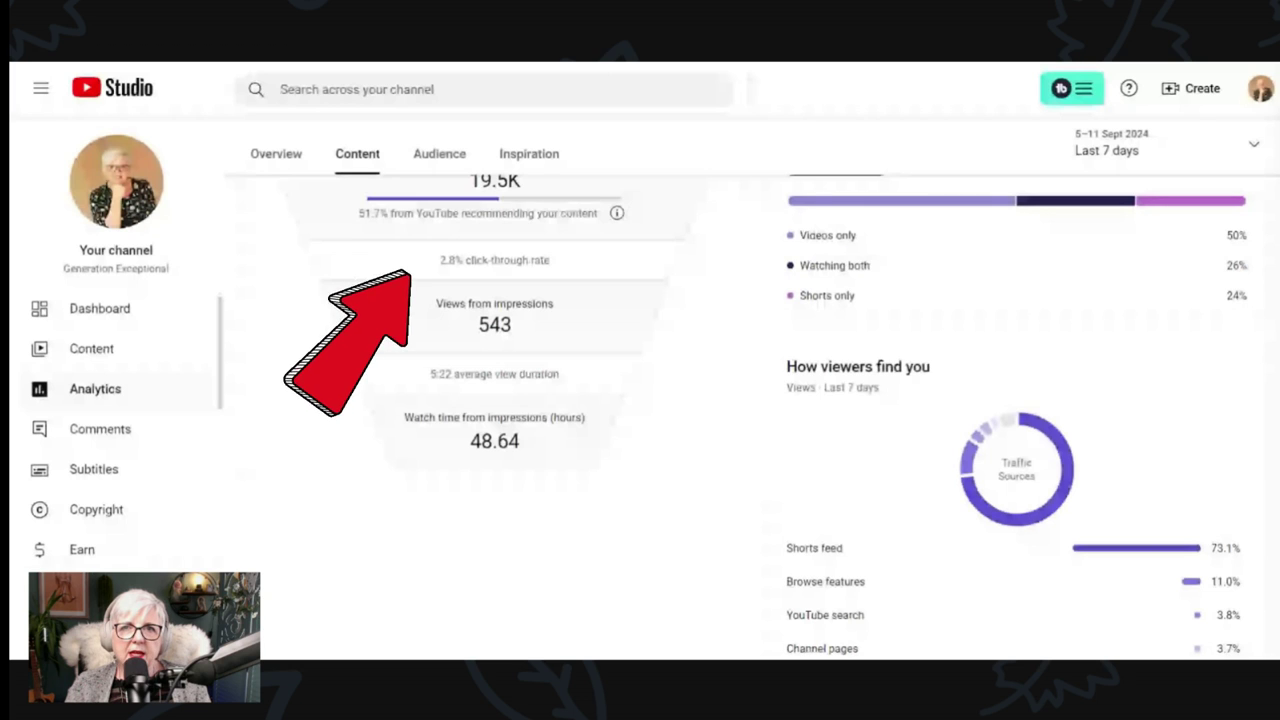
scroll(706, 542, down, 1)
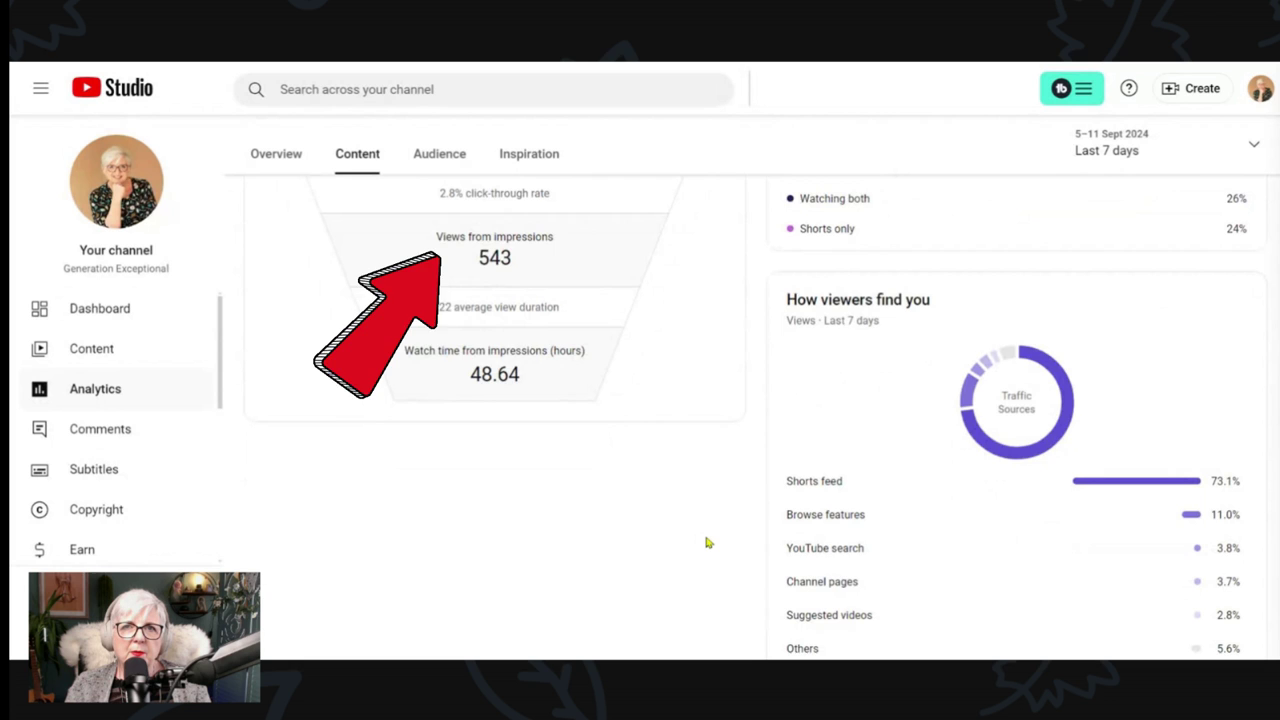
scroll(706, 542, up, 1)
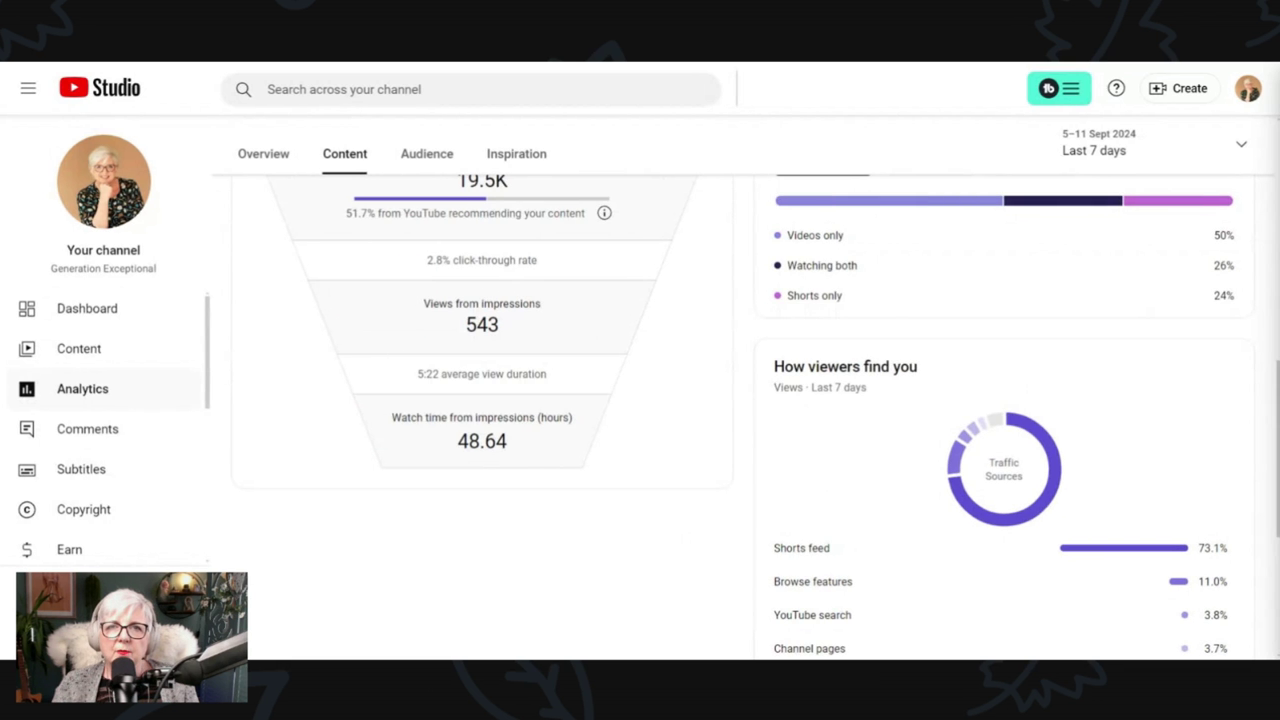
scroll(691, 543, down, 1)
scroll(693, 441, down, 1)
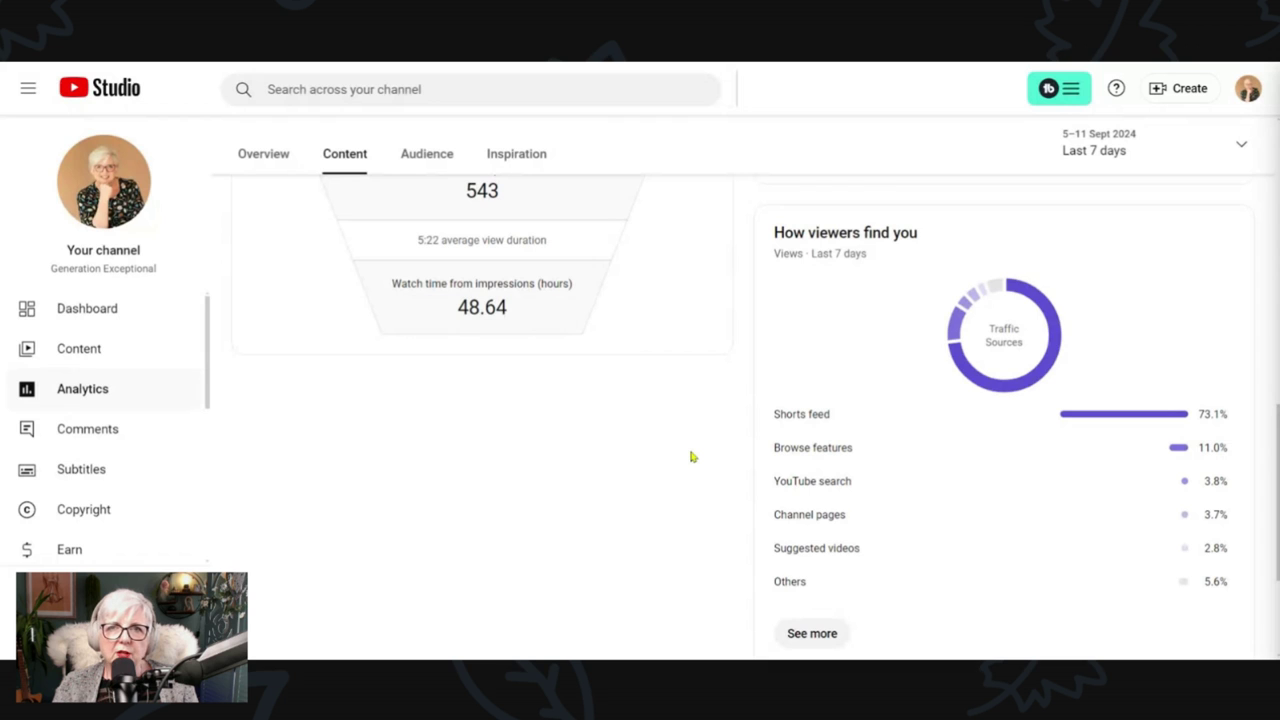
scroll(690, 456, down, 1)
scroll(690, 456, up, 3)
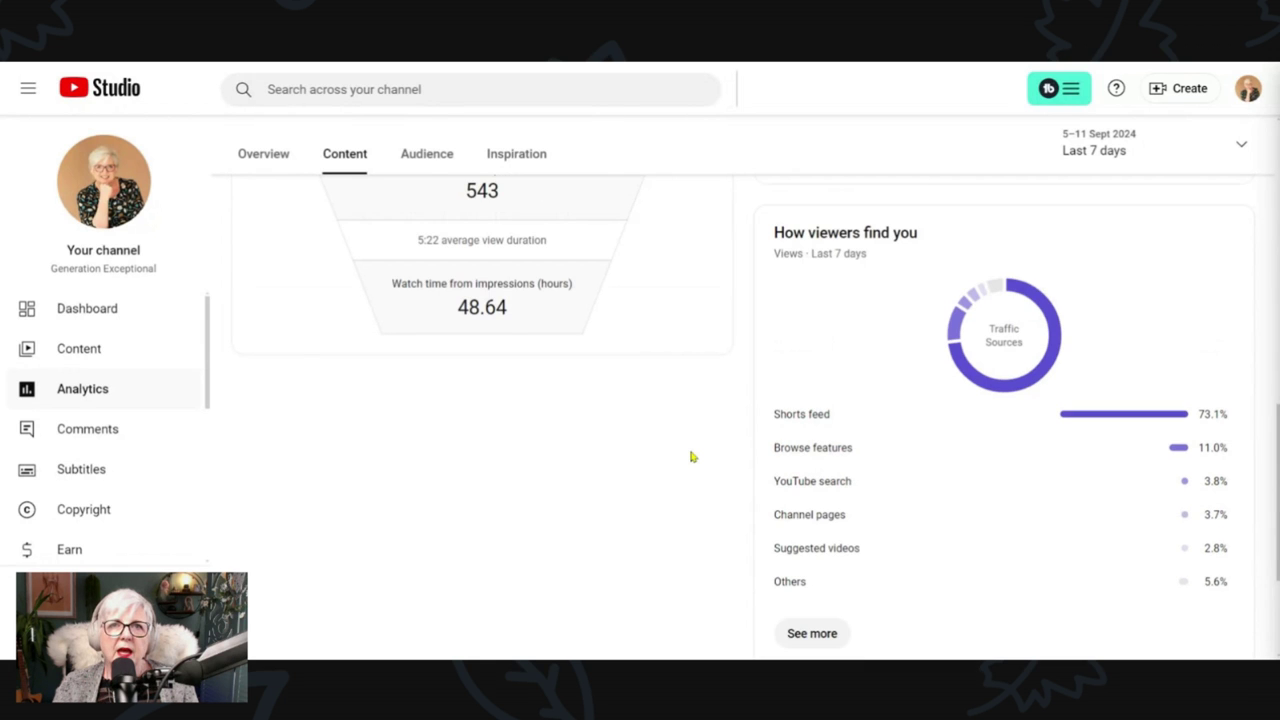
scroll(689, 454, up, 5)
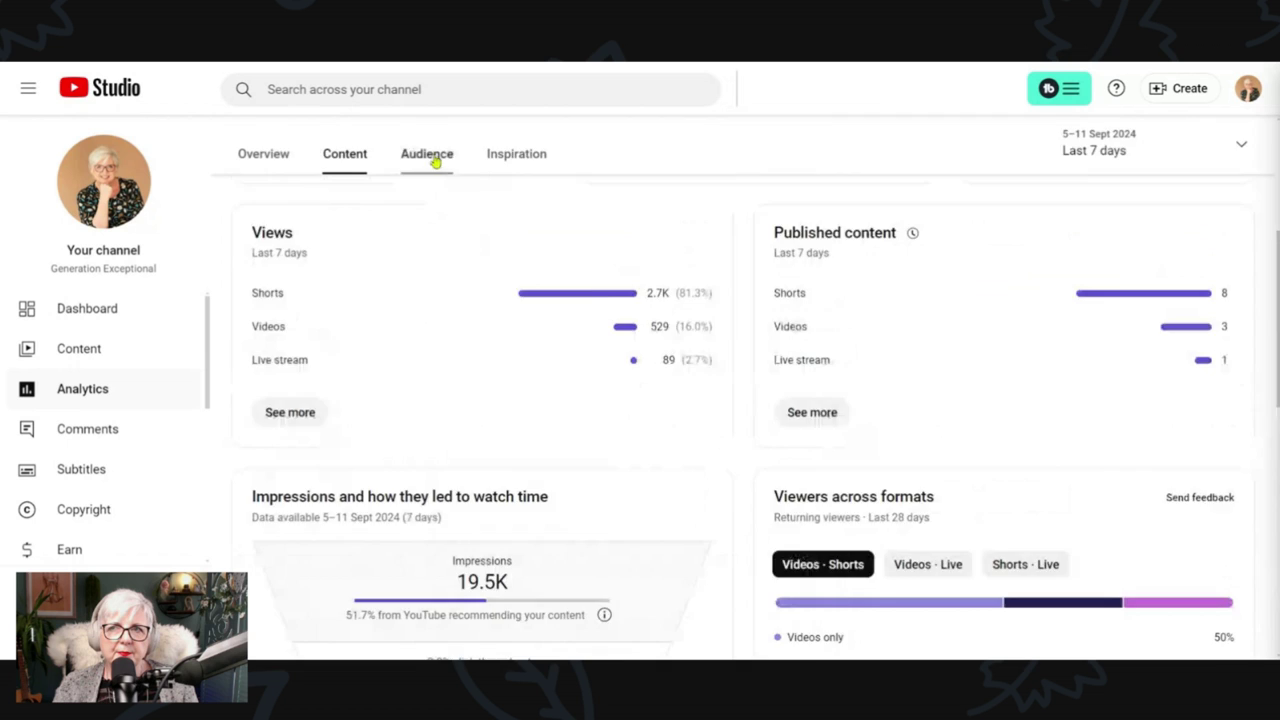
click(432, 155)
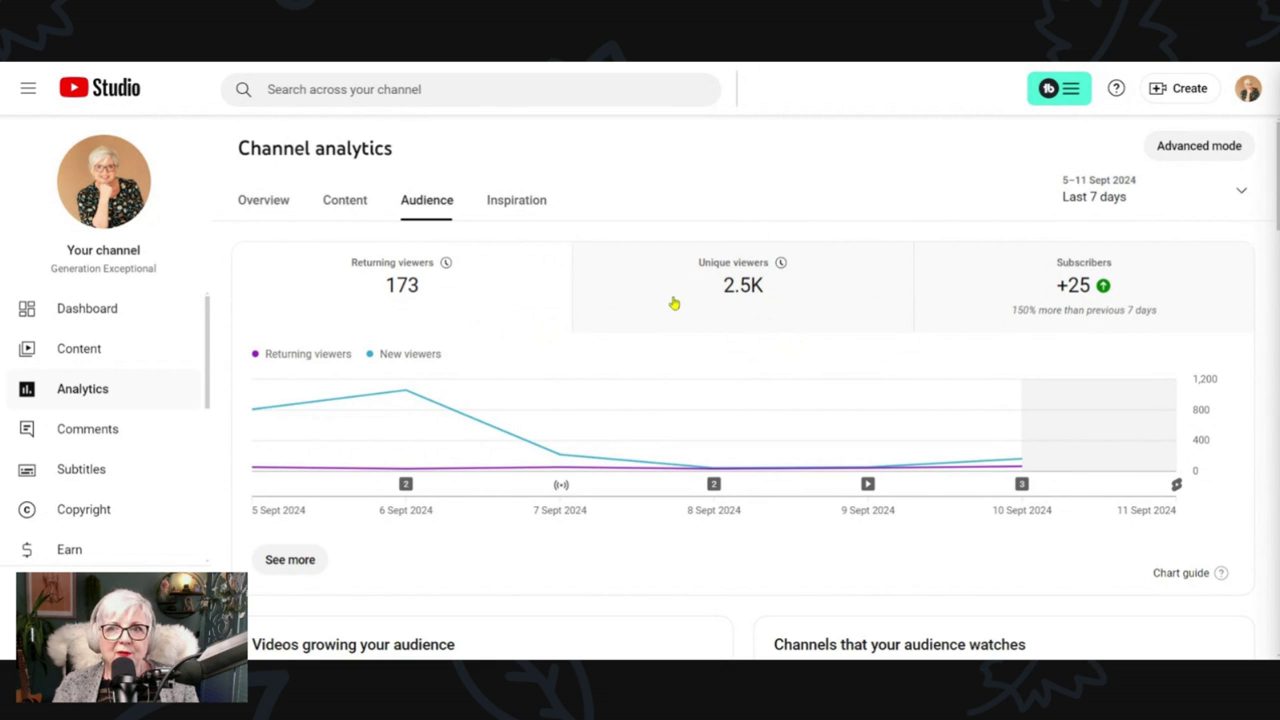
scroll(674, 303, down, 3)
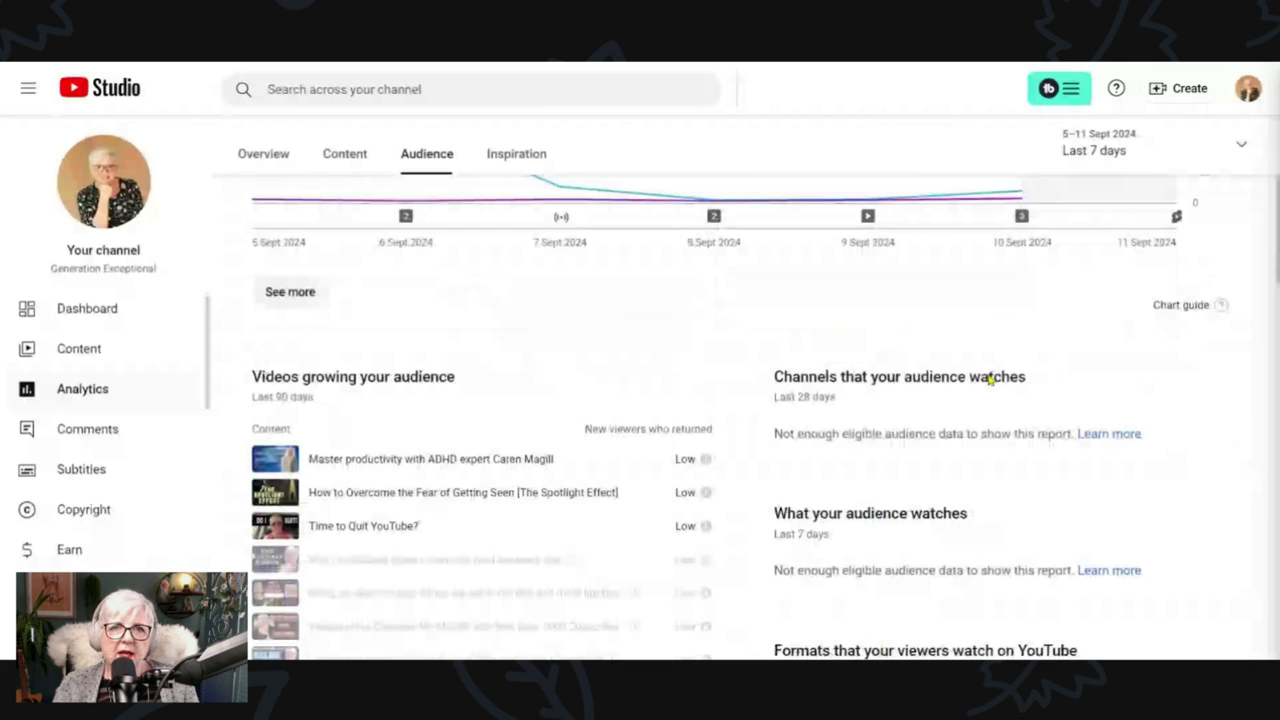
scroll(990, 378, down, 3)
scroll(1163, 411, down, 2)
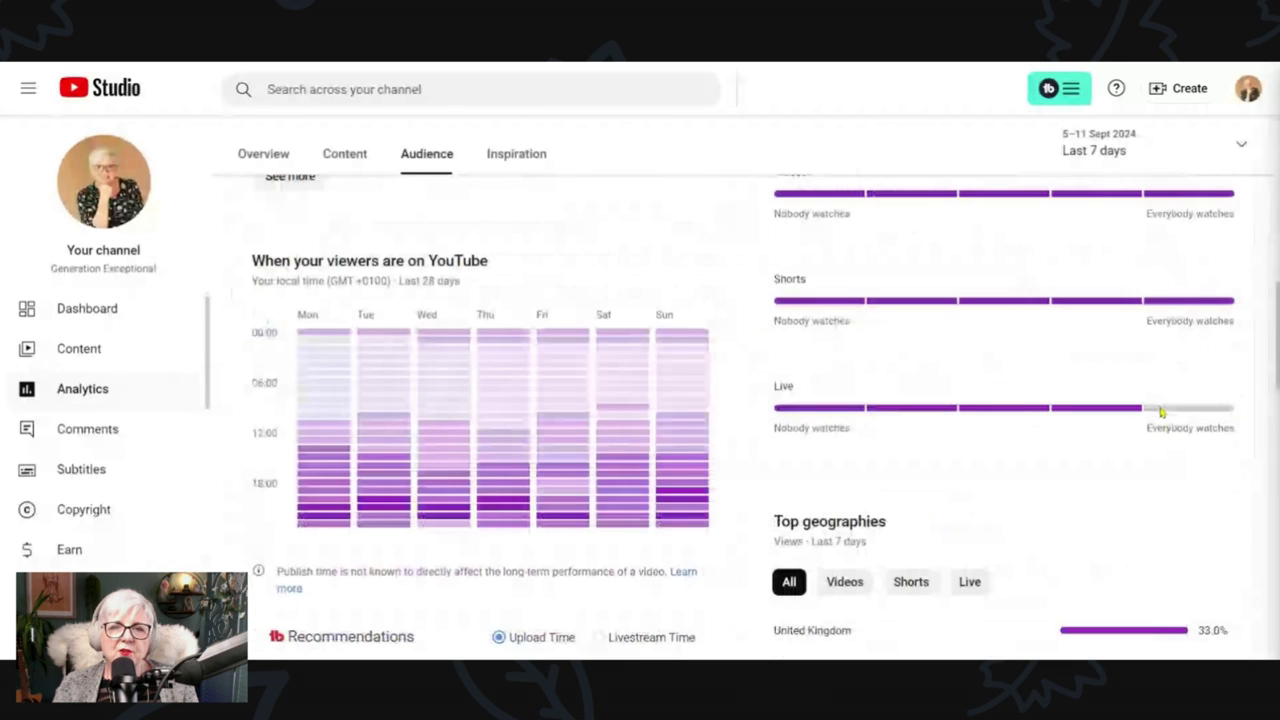
scroll(1161, 411, down, 1)
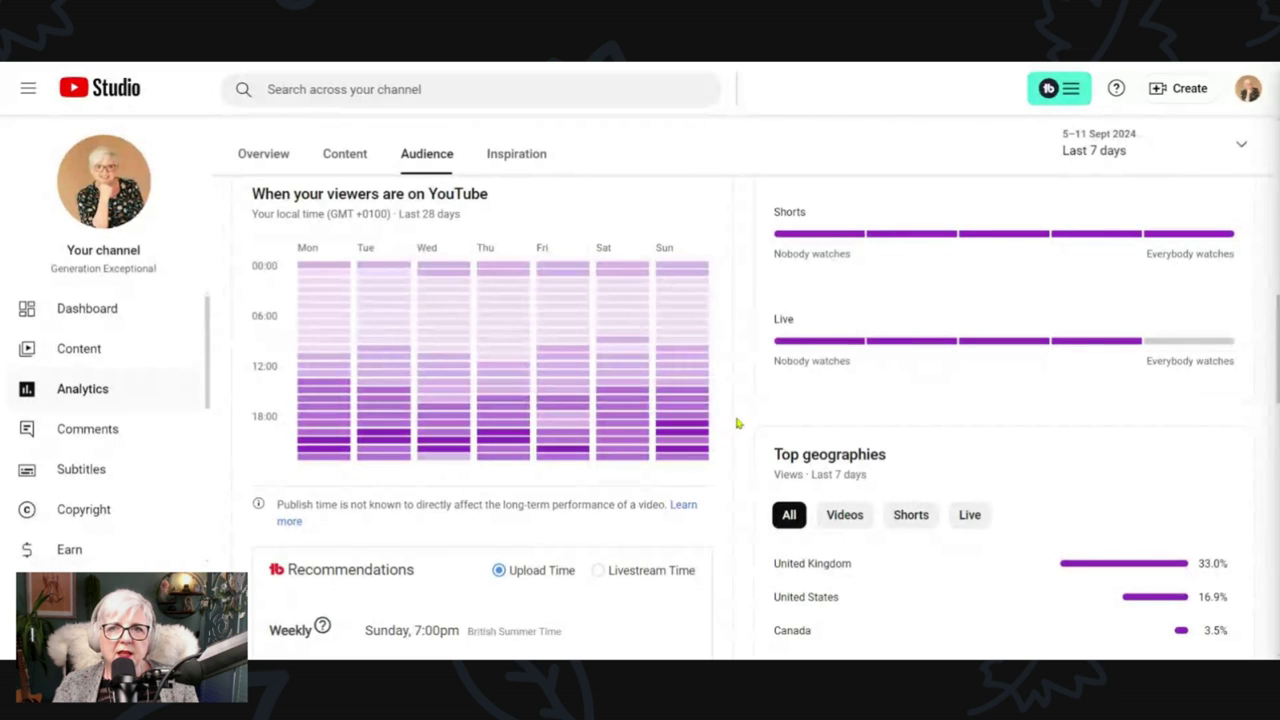
mouse_move(685, 440)
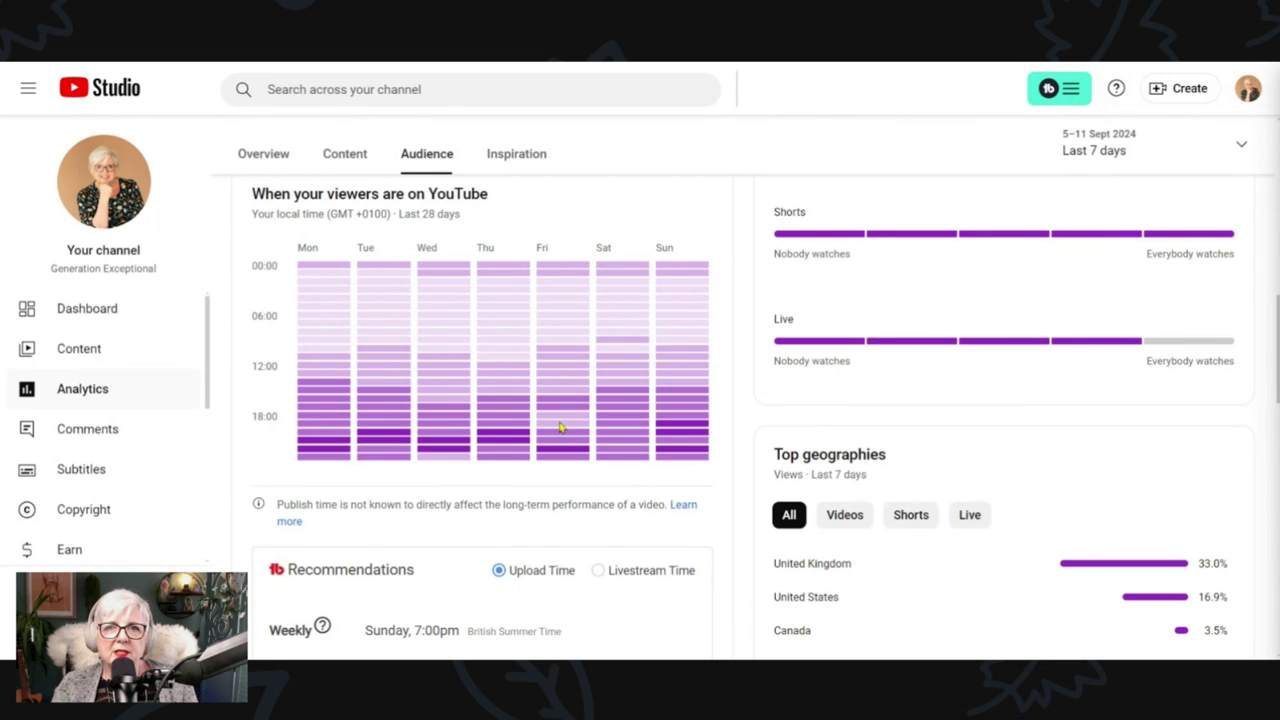
mouse_move(561, 429)
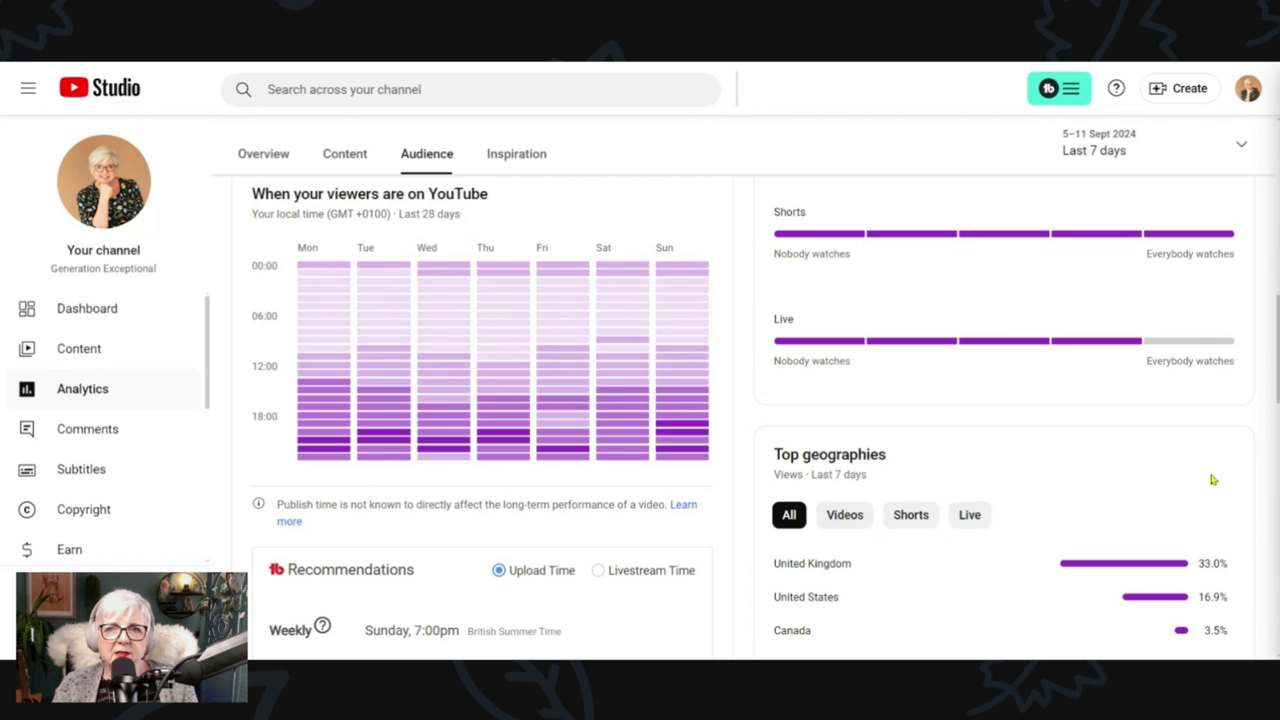
scroll(1187, 468, down, 10)
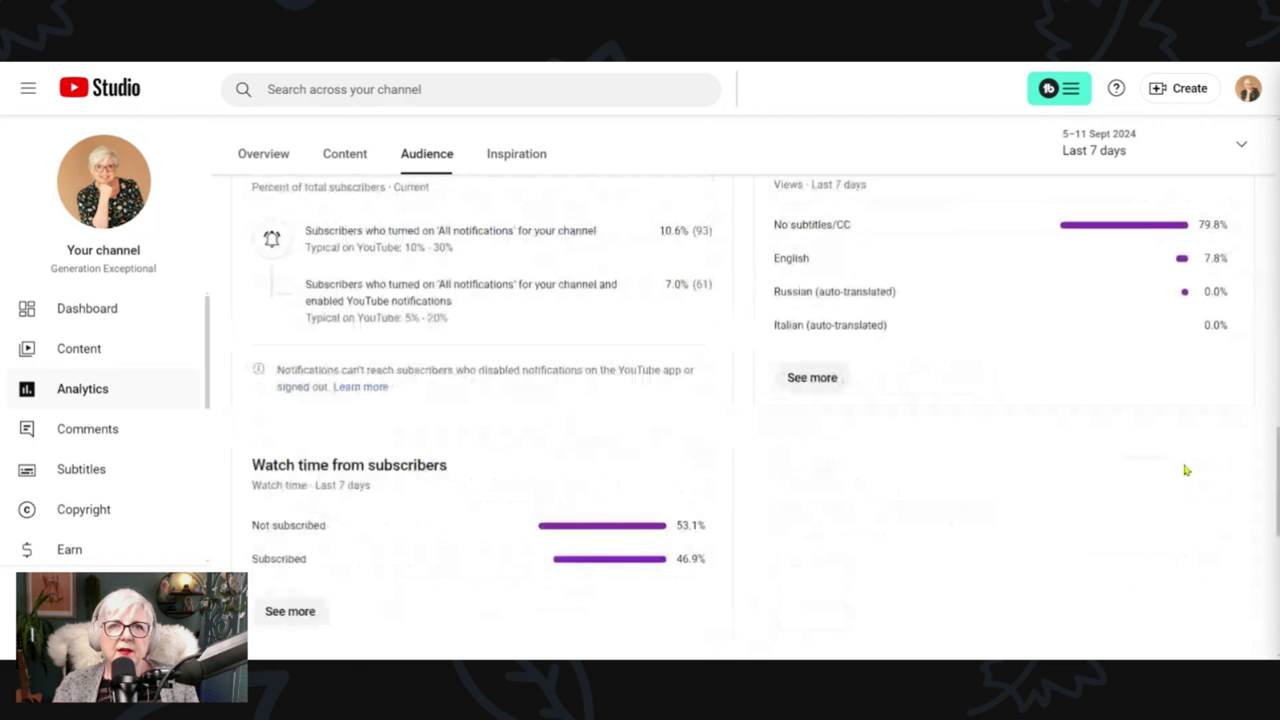
scroll(1186, 470, down, 1)
scroll(1140, 470, up, 1)
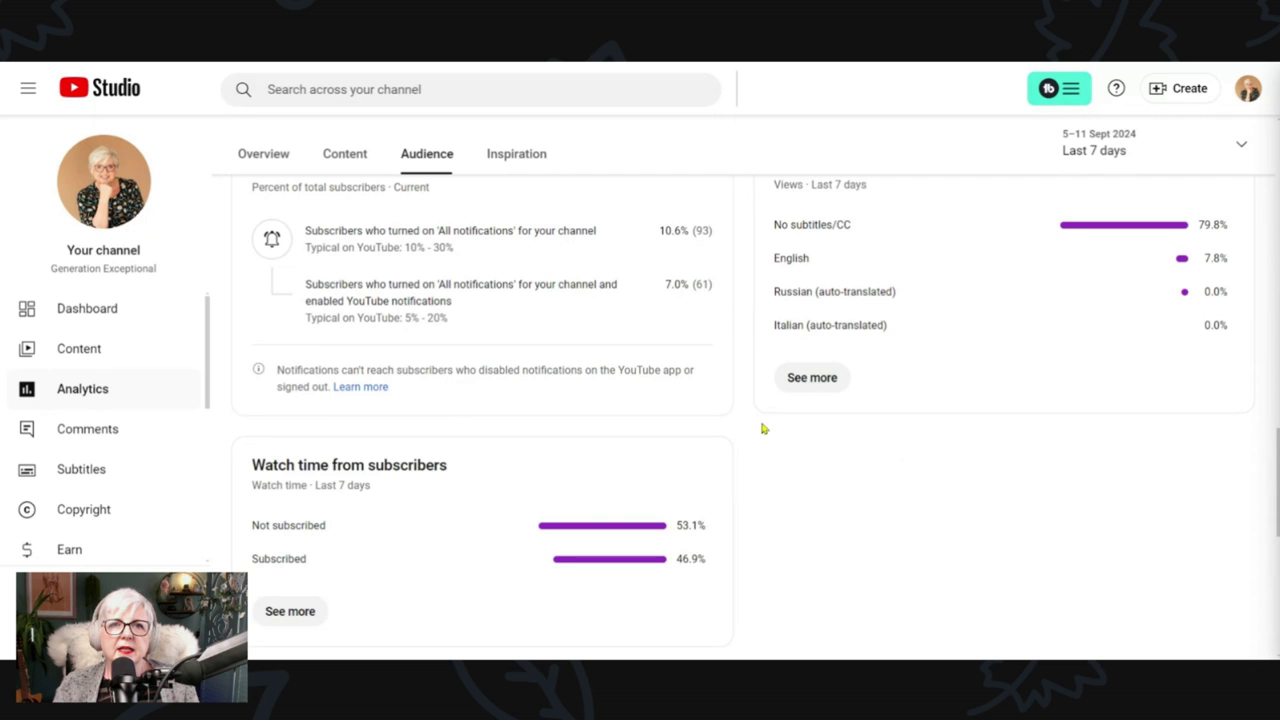
scroll(708, 405, down, 3)
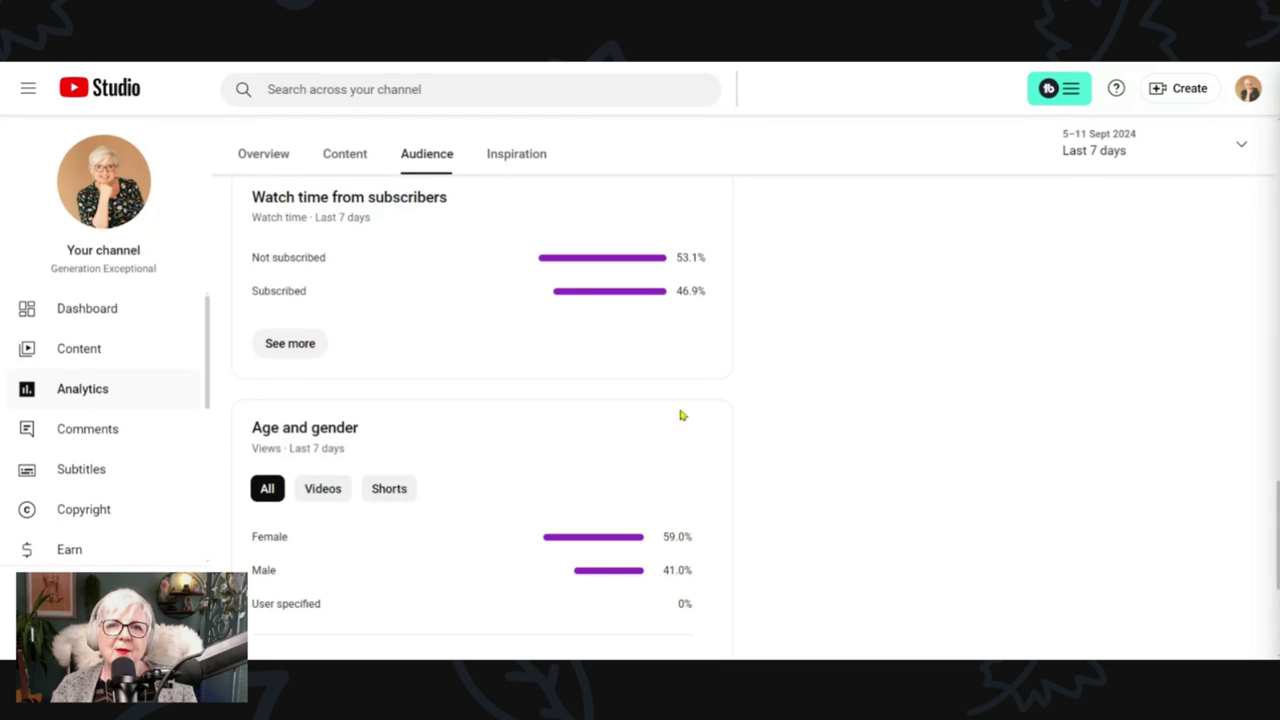
Step: Scroll through the YouTube Studio analytics page and back up to the top
scroll(681, 414, down, 2)
scroll(681, 414, down, 1)
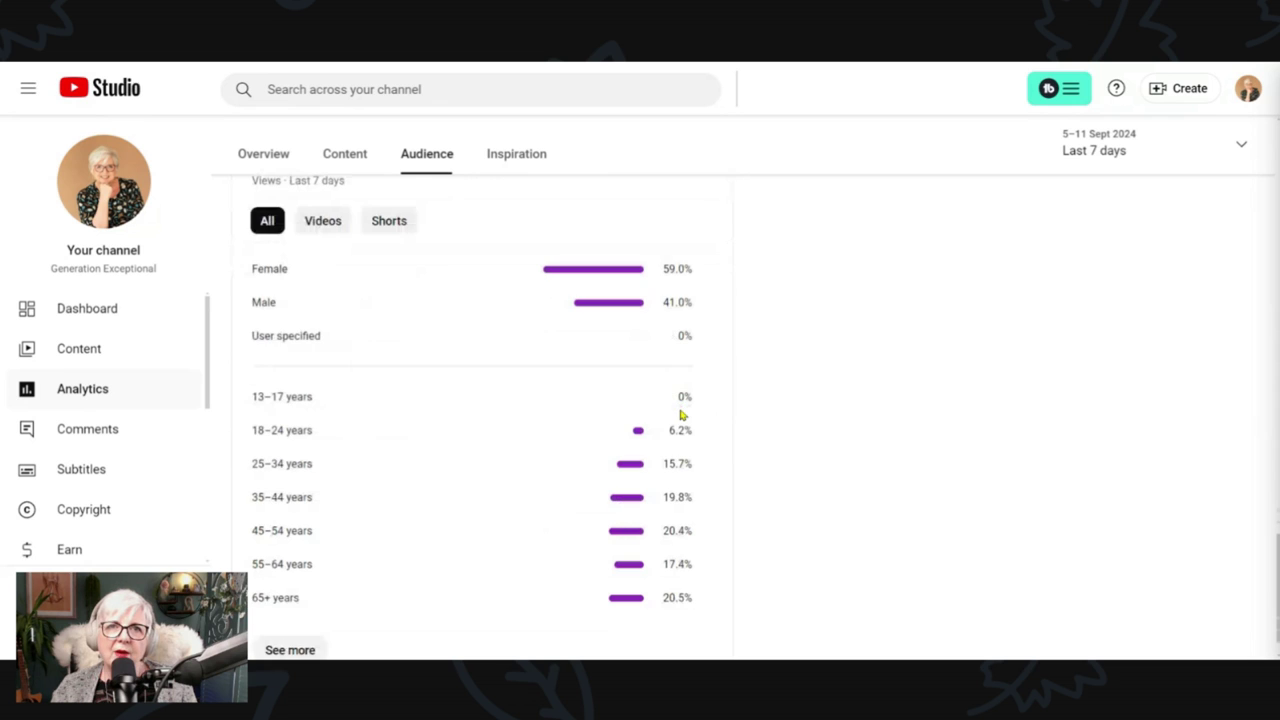
scroll(681, 414, up, 1)
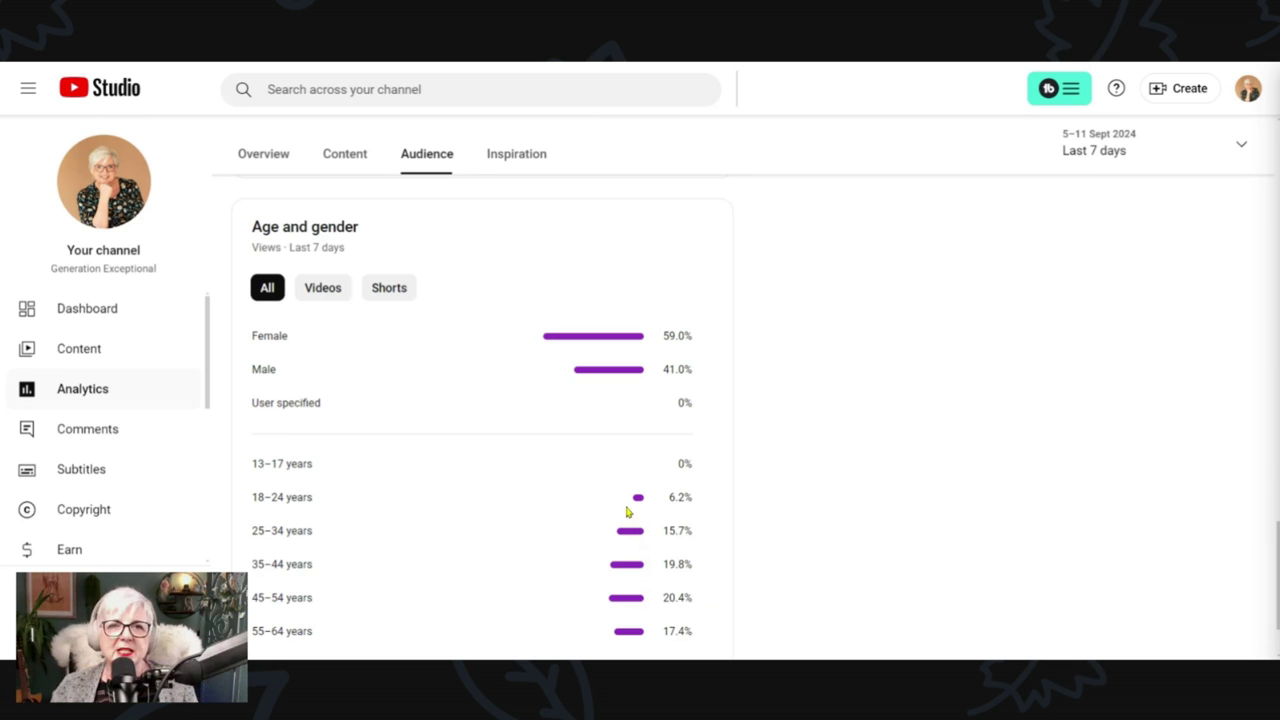
scroll(605, 500, down, 1)
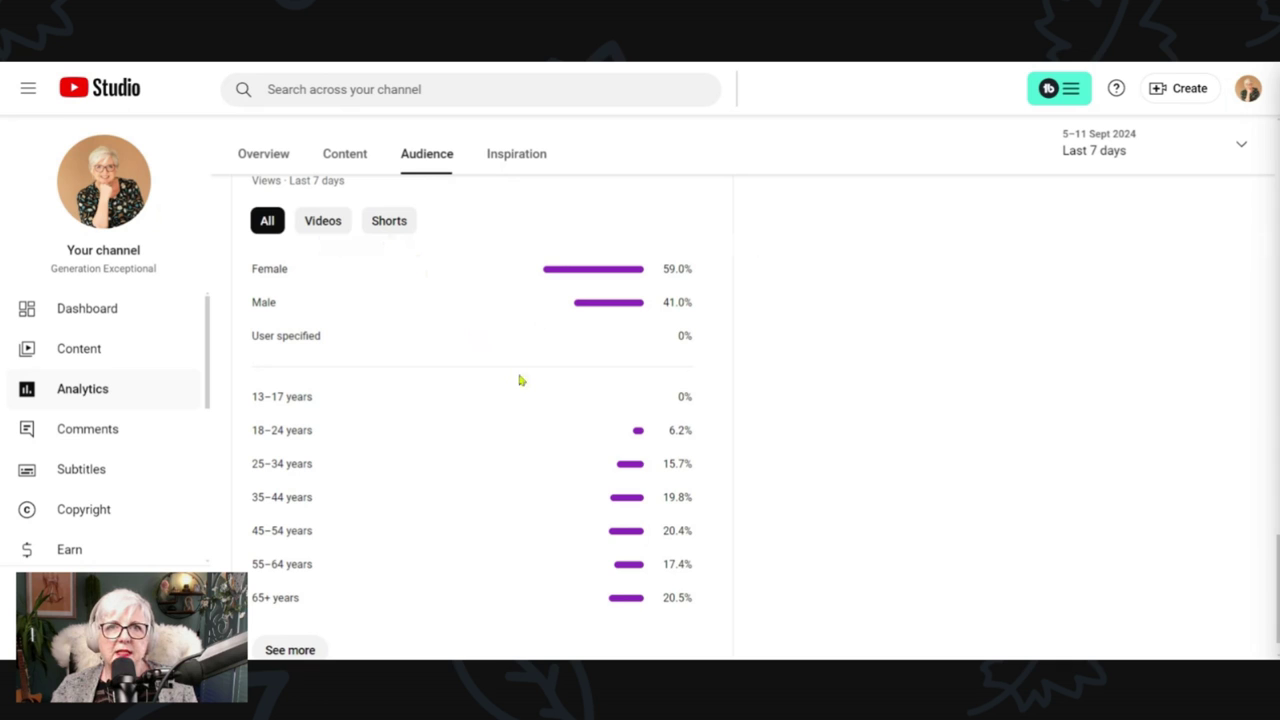
scroll(520, 378, up, 3)
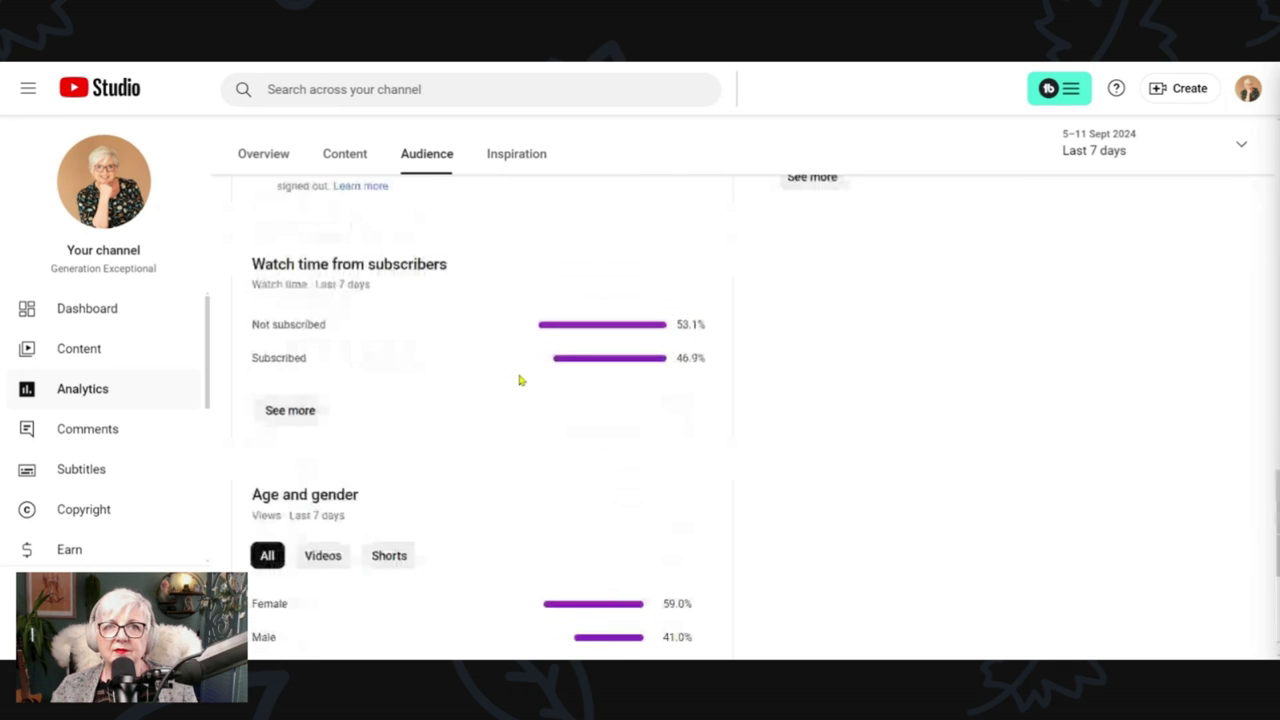
scroll(520, 380, up, 4)
scroll(518, 375, up, 5)
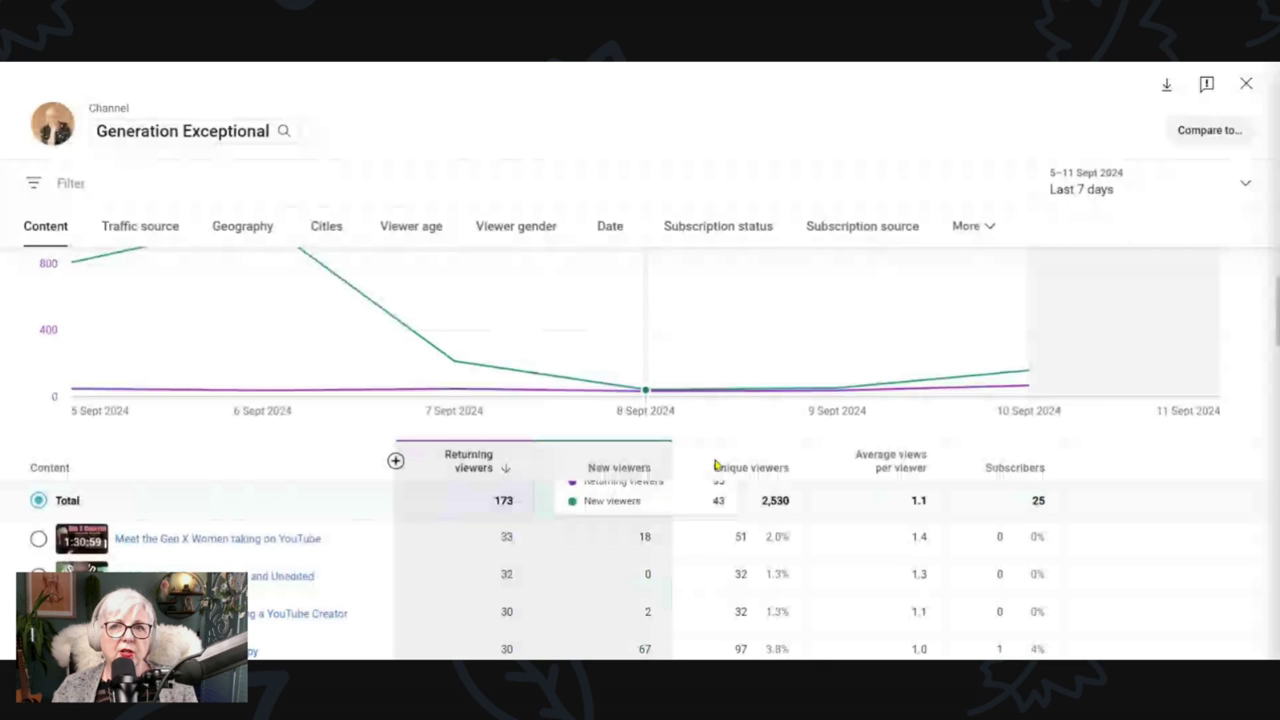
Step: Break down the last 7 days' 3,302 views by traffic source and inspect the chart points
scroll(714, 468, down, 5)
scroll(714, 468, up, 5)
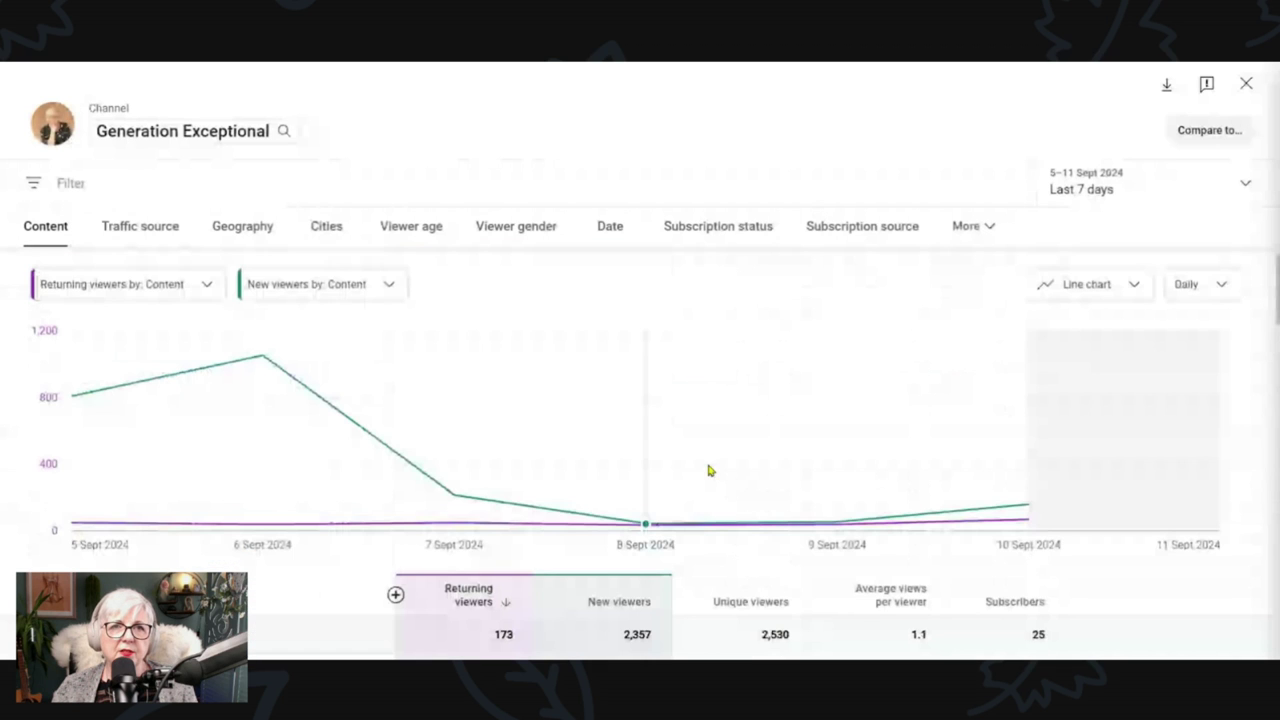
click(158, 230)
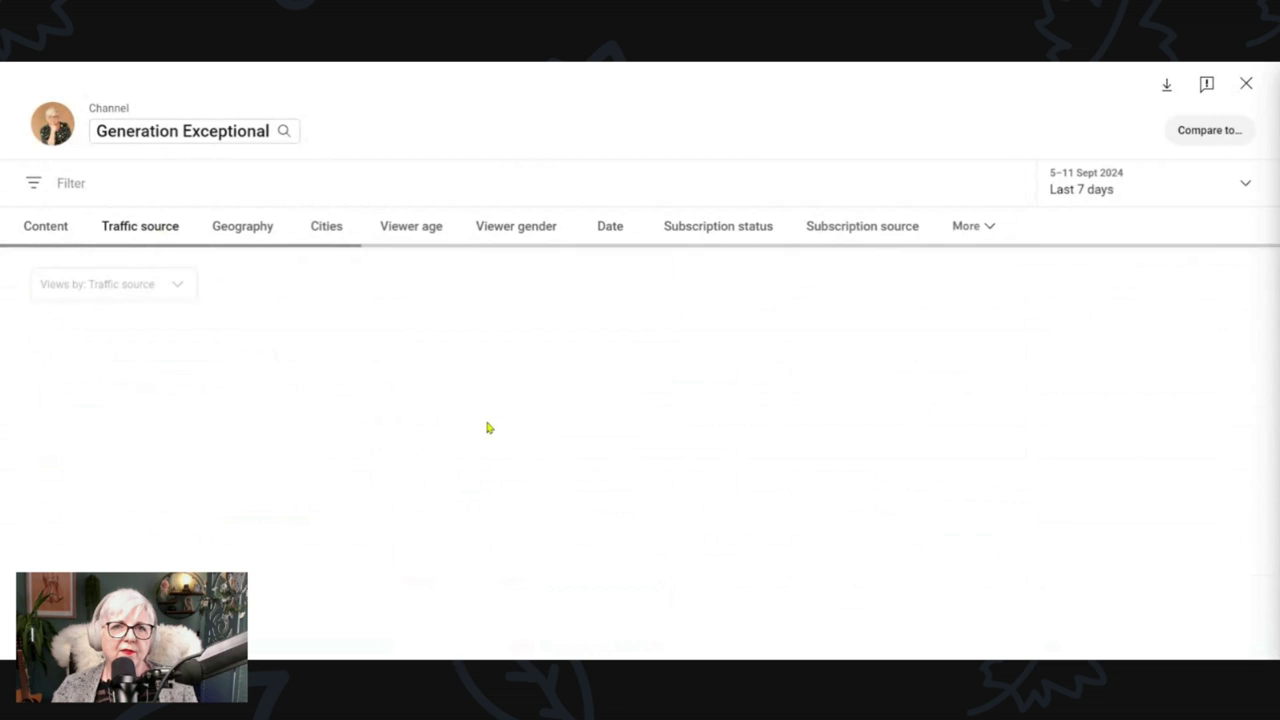
scroll(669, 434, down, 2)
scroll(669, 436, down, 2)
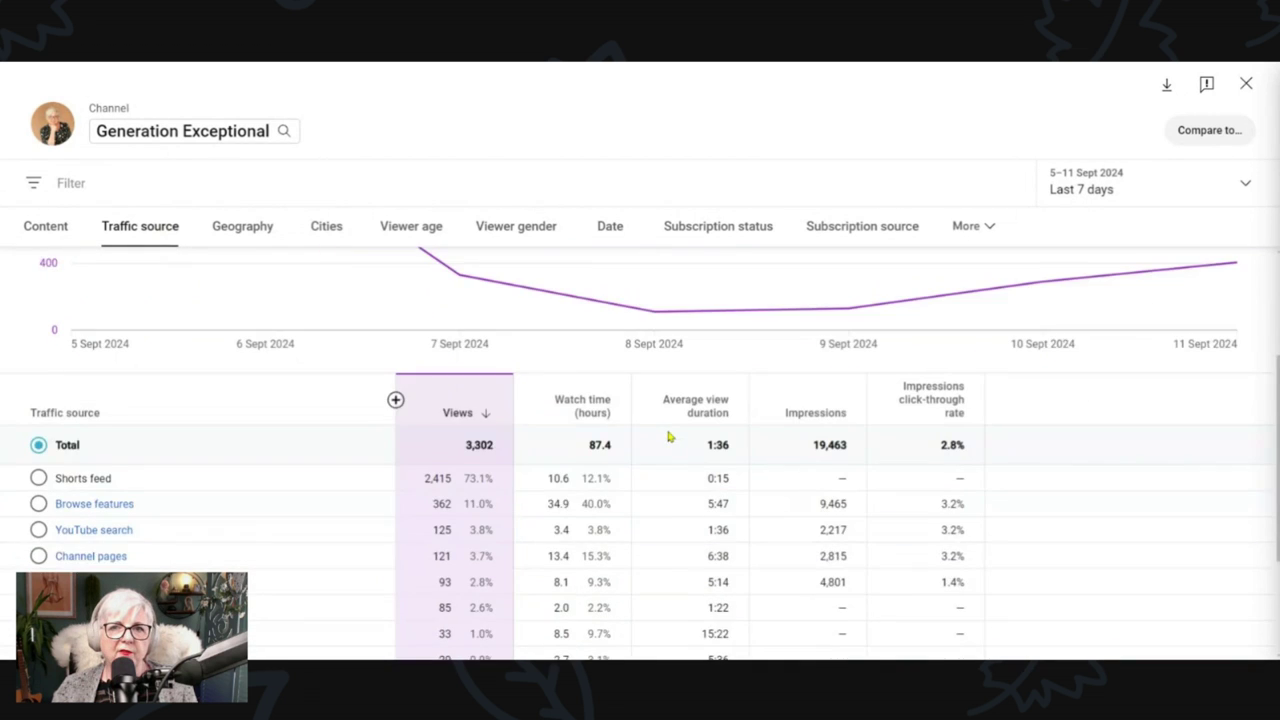
scroll(669, 436, up, 4)
mouse_move(664, 433)
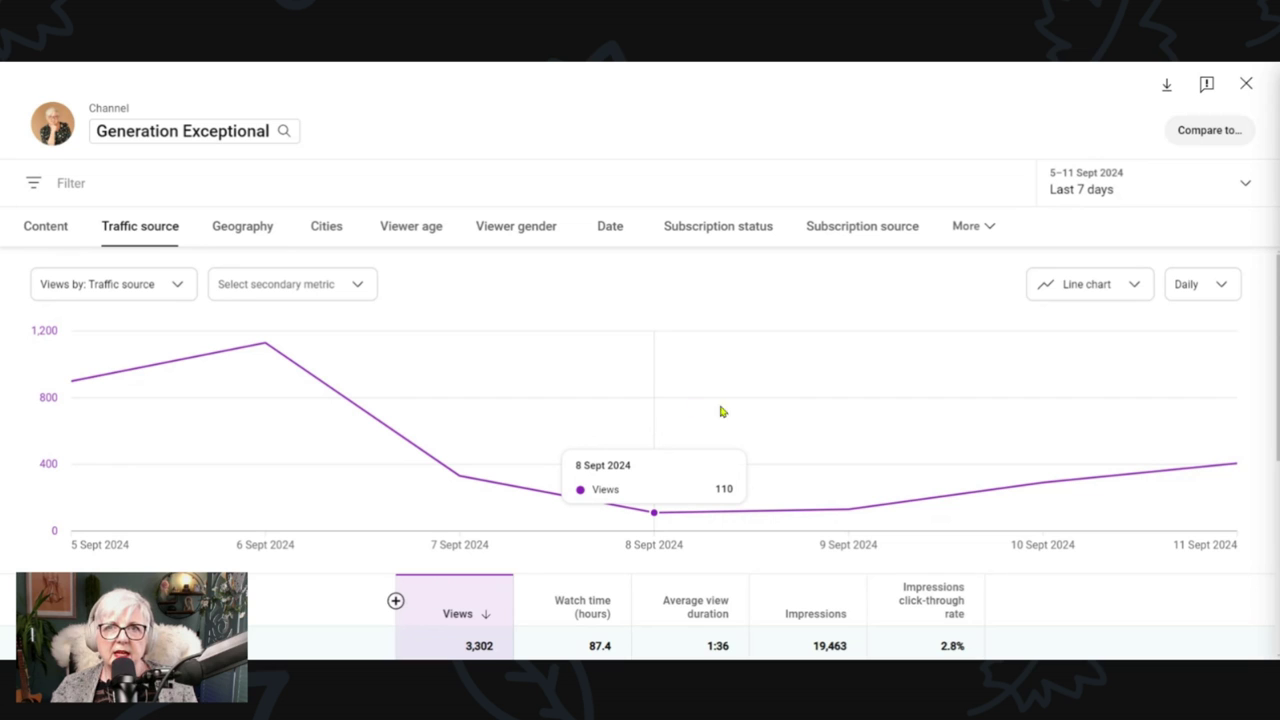
mouse_move(773, 453)
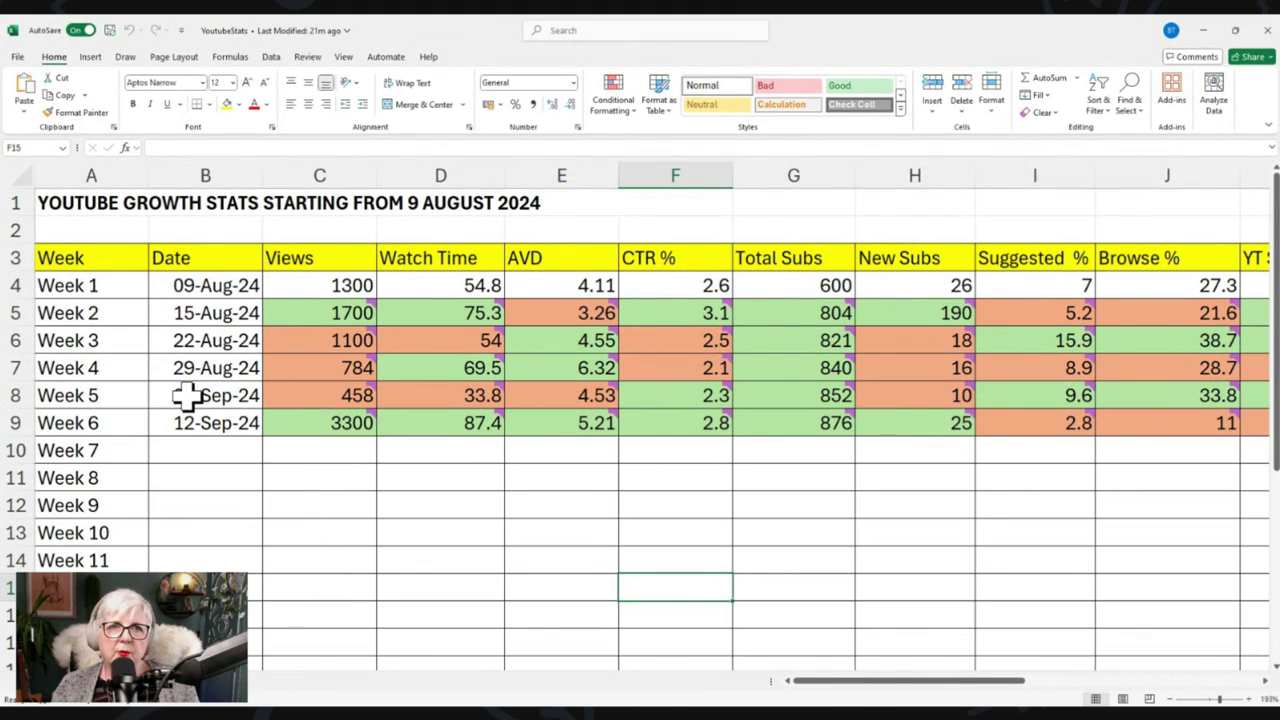
scroll(640, 420, down, 2)
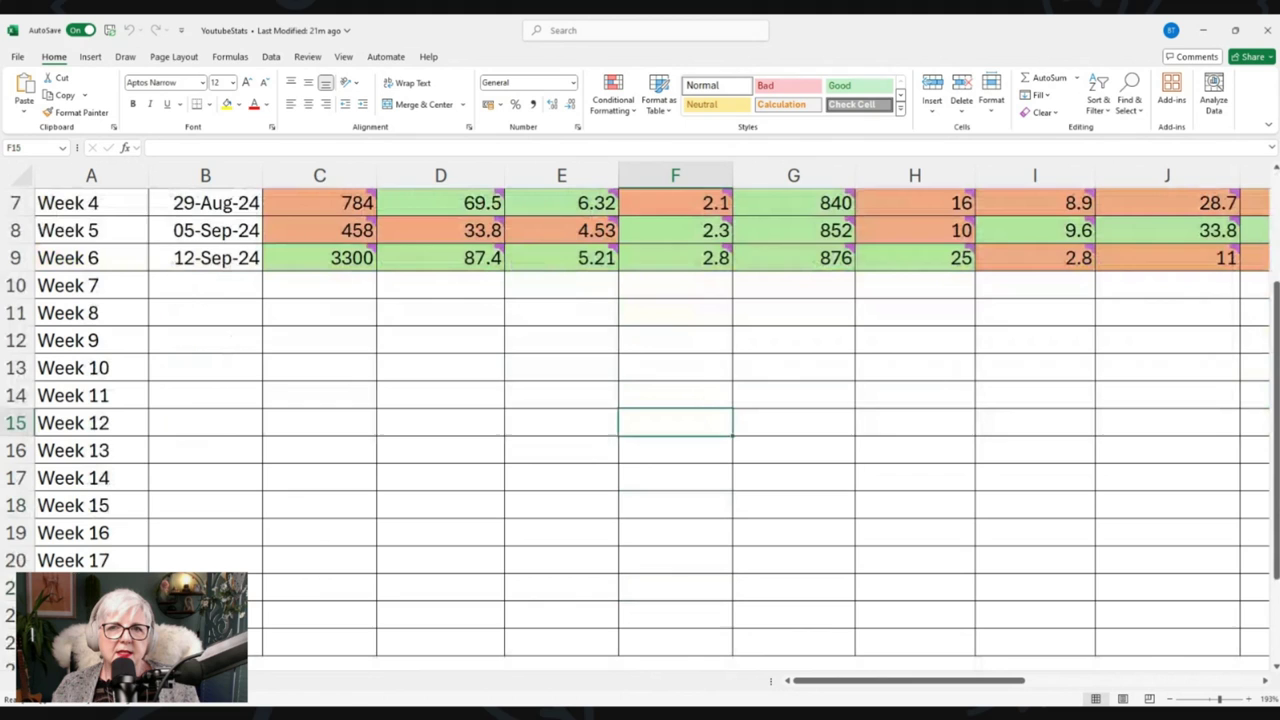
scroll(640, 420, up, 2)
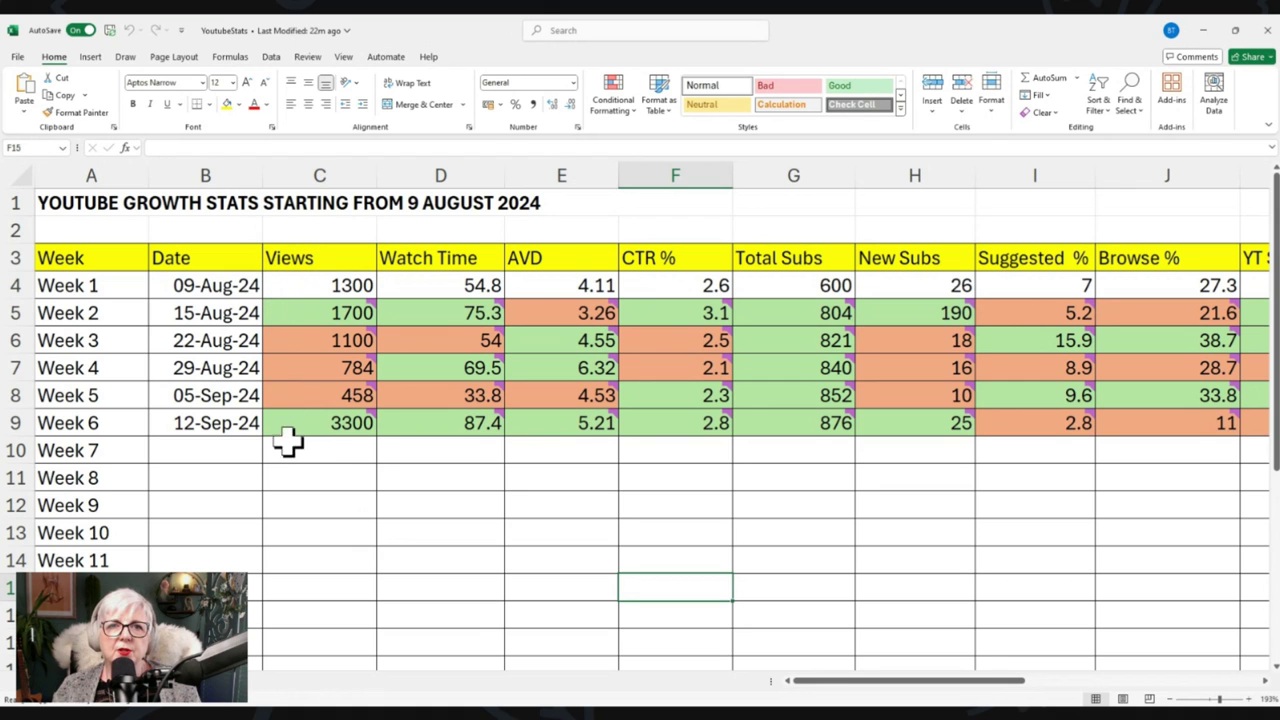
scroll(290, 472, down, 1)
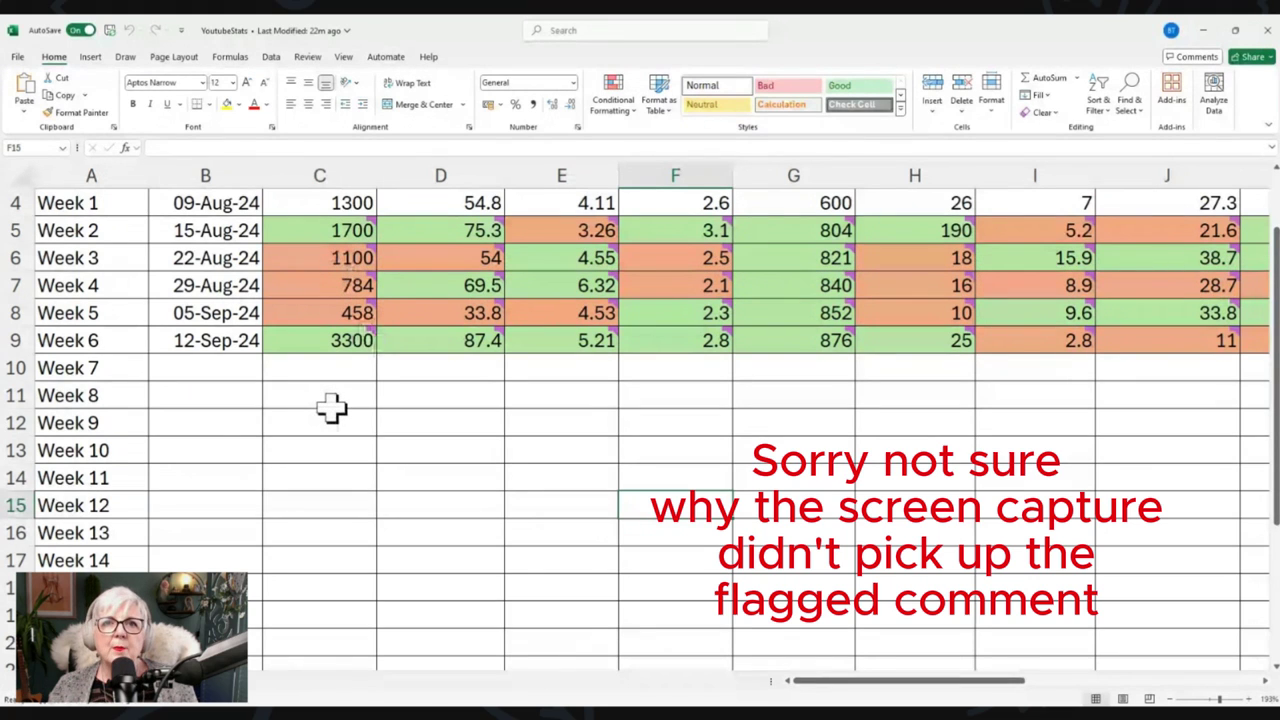
scroll(332, 407, up, 1)
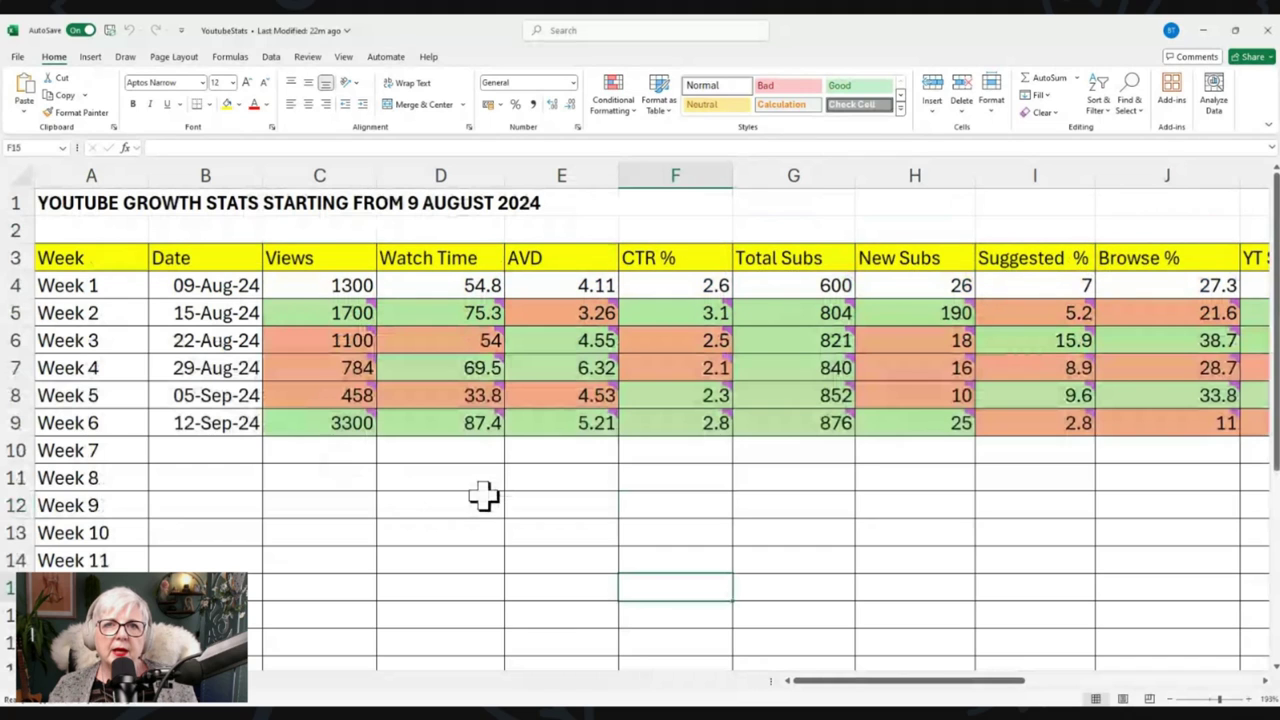
scroll(483, 495, down, 1)
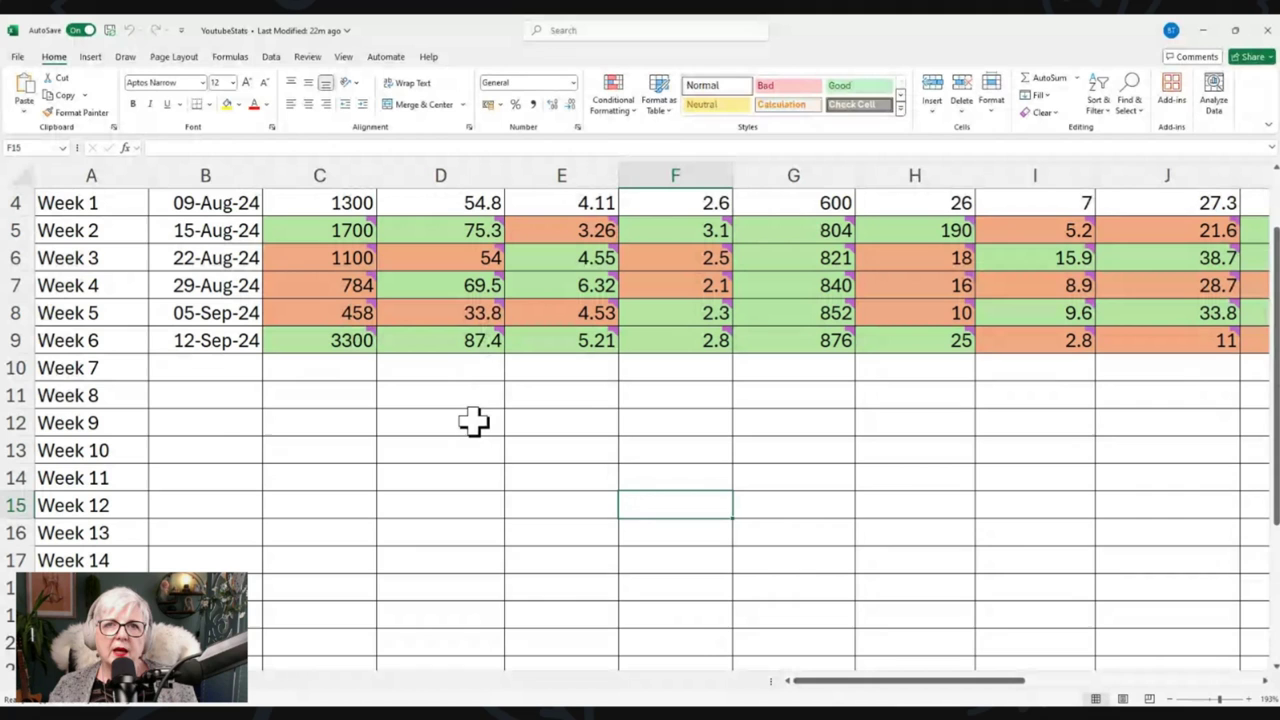
scroll(474, 422, up, 1)
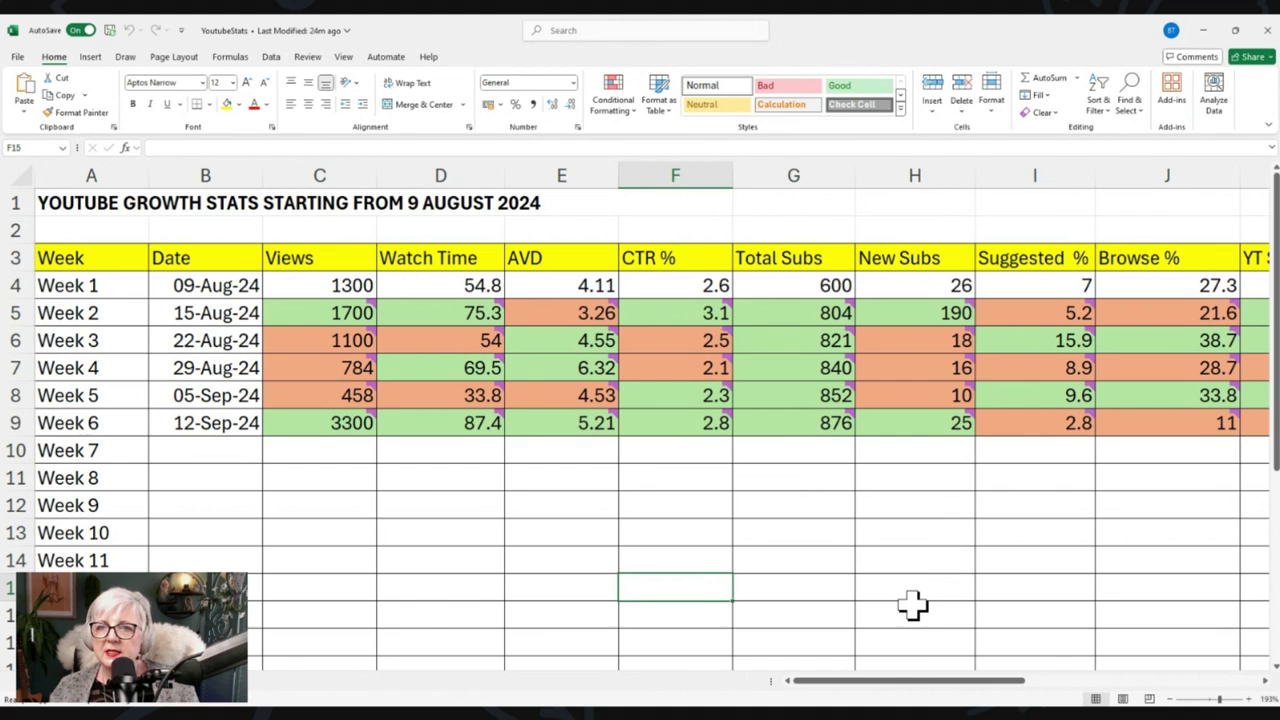
Step: Scroll right to show week 6's YT Search % 3.8, Shorts Feed % 73.1 and 19500 Impressions
drag(937, 693, 1013, 695)
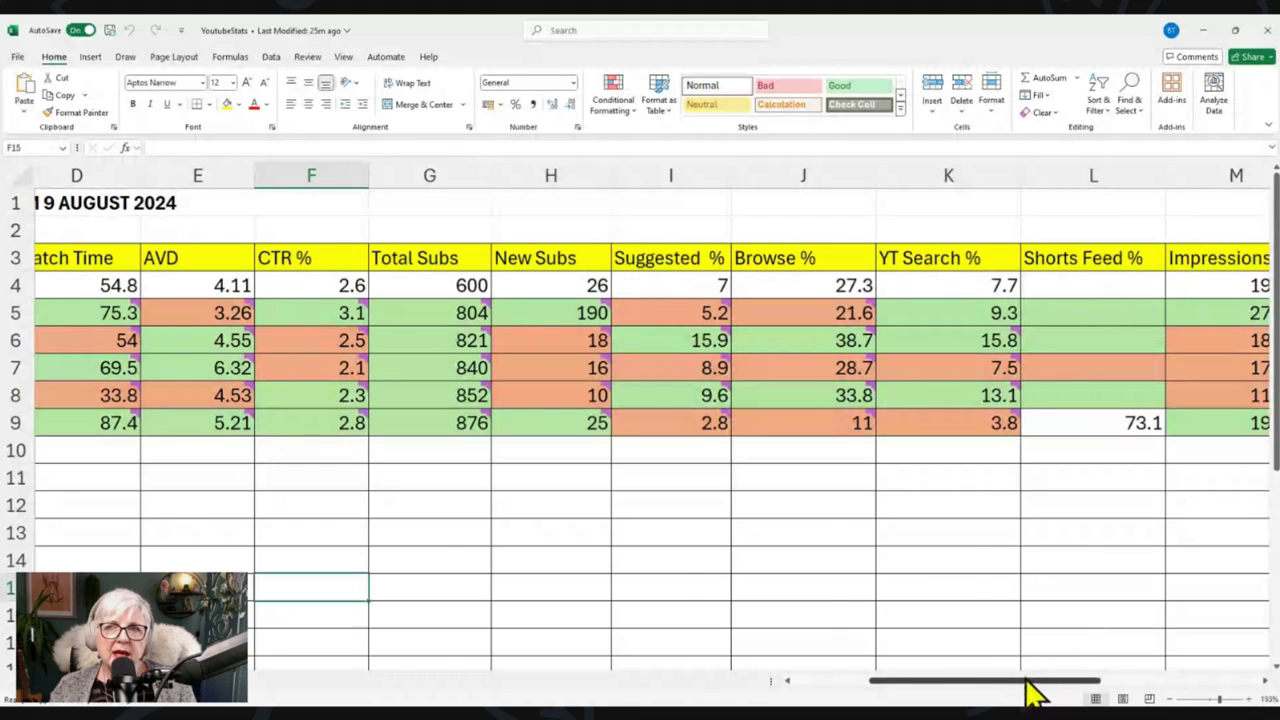
drag(1034, 688, 1063, 688)
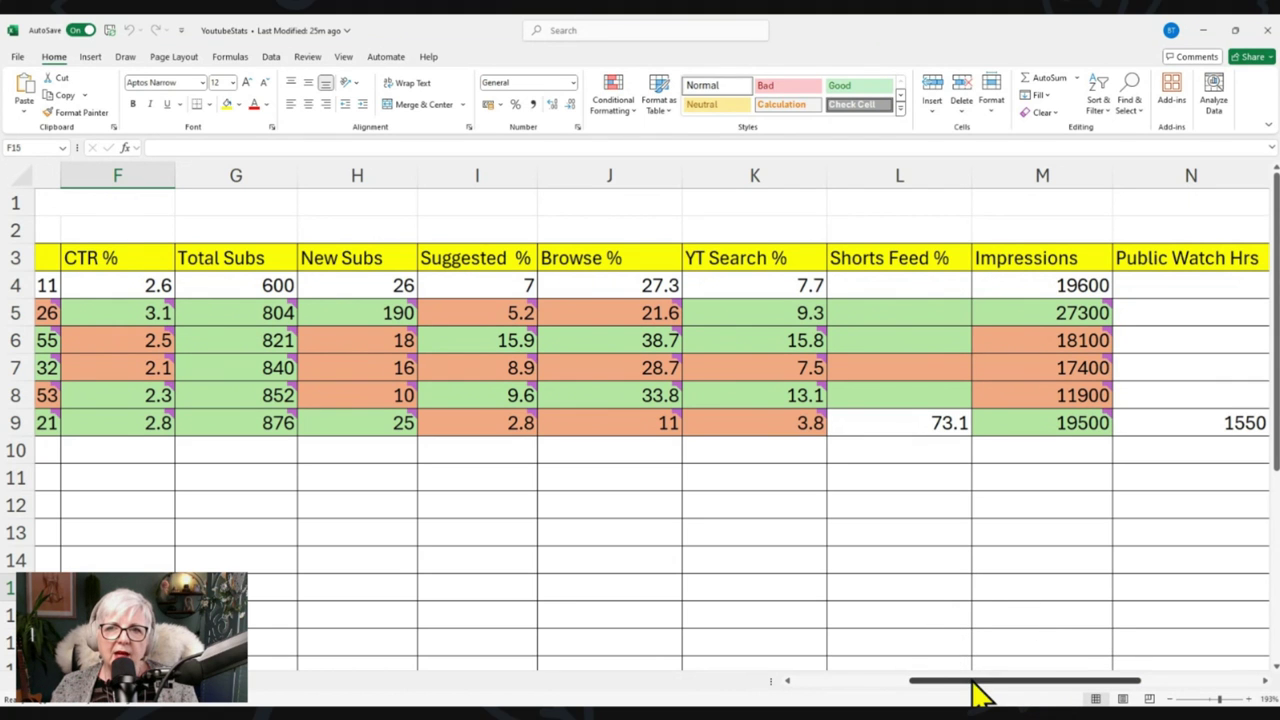
Step: Scroll right to reveal the Public Watch Hrs column showing 1550 for week 6
drag(974, 688, 1013, 688)
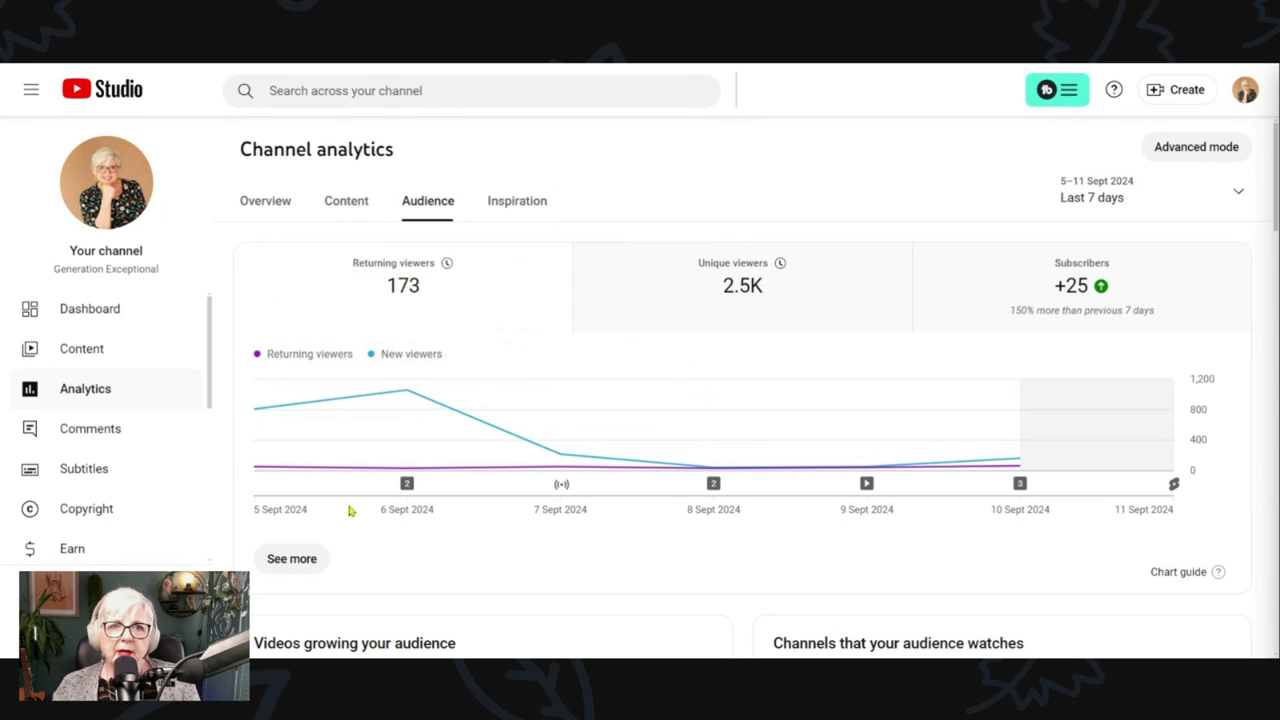
Step: Check Earn eligibility progress: 876/1,000 subscribers, 1,550/4,000 watch hours, 5.2K/10M Shorts views
click(72, 550)
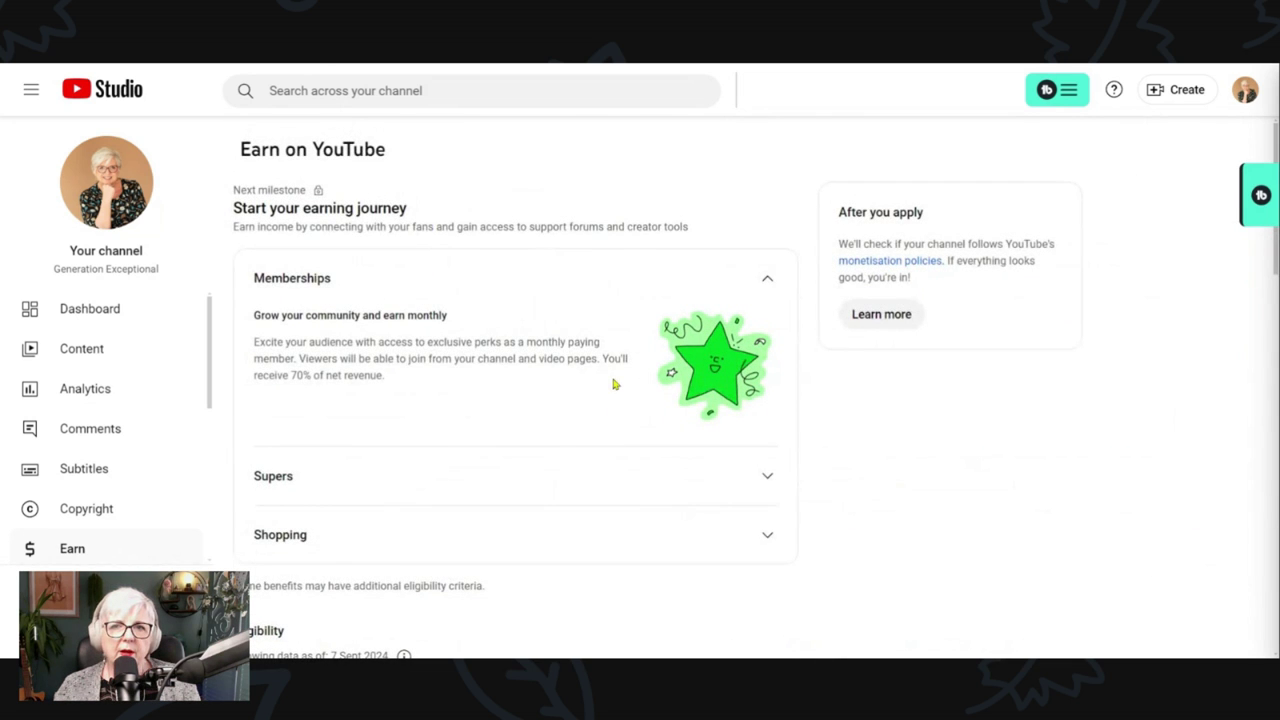
scroll(615, 385, down, 2)
scroll(615, 385, down, 1)
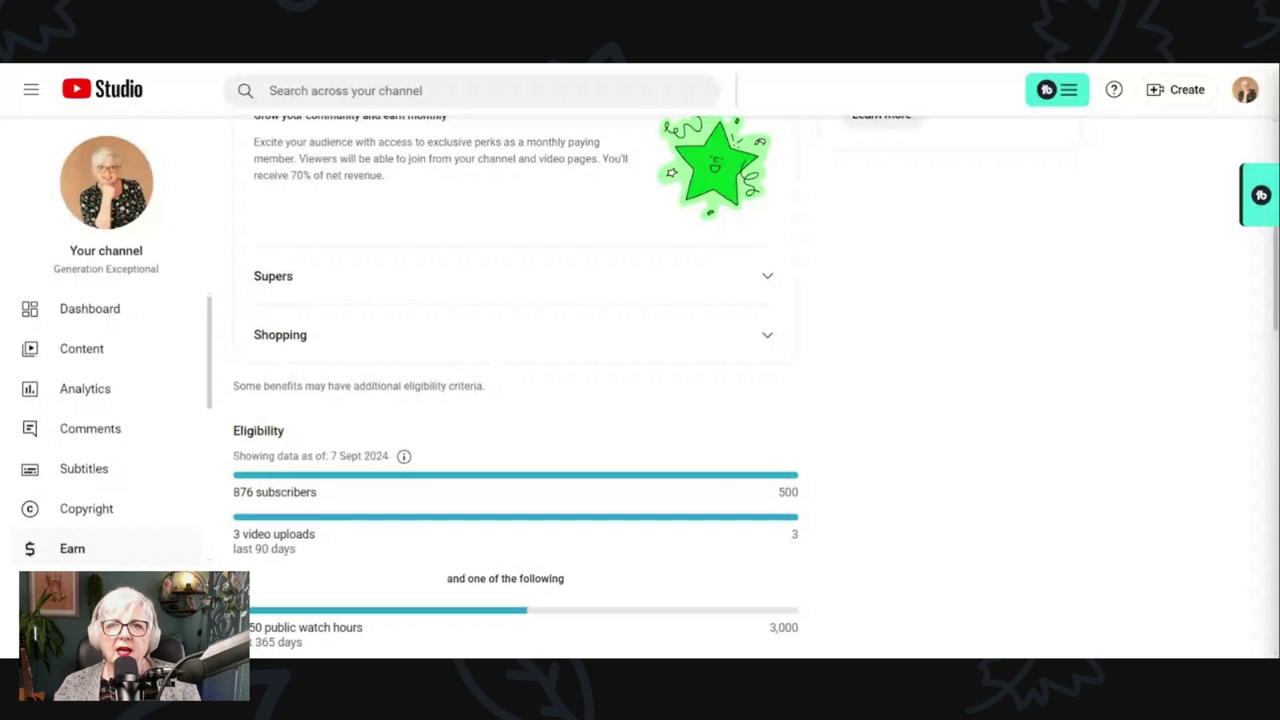
scroll(578, 475, down, 1)
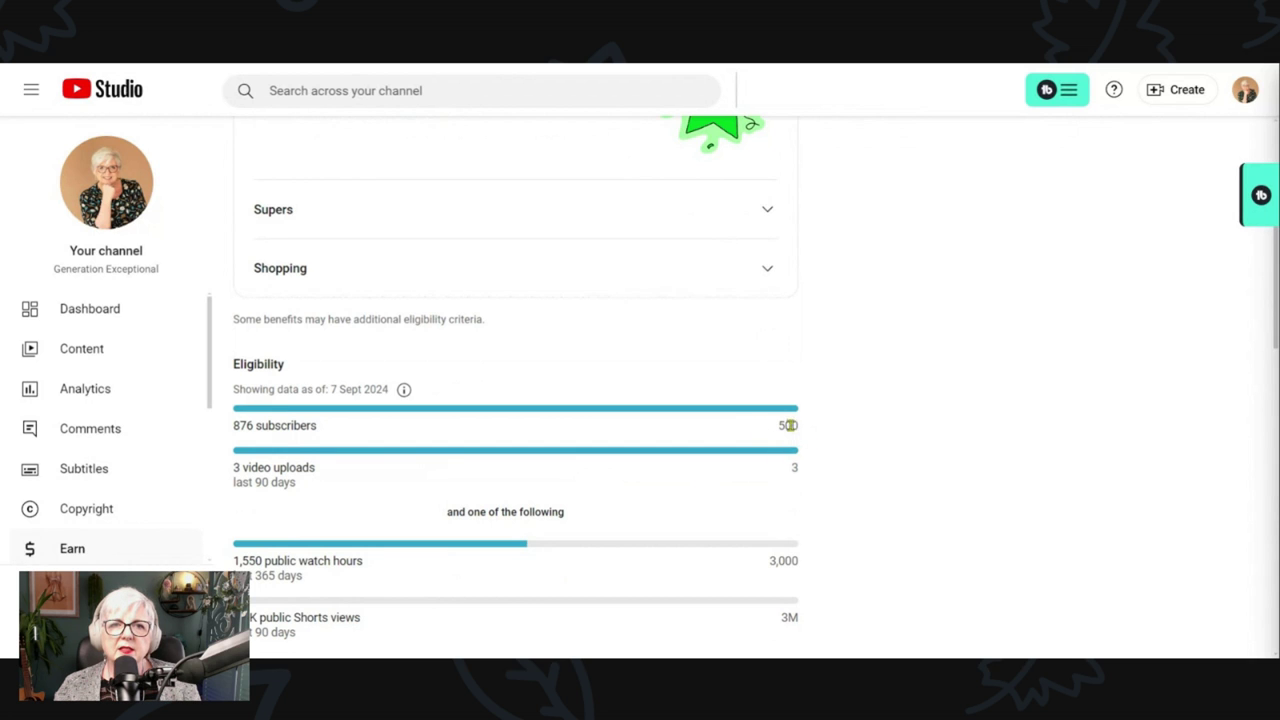
scroll(690, 514, down, 1)
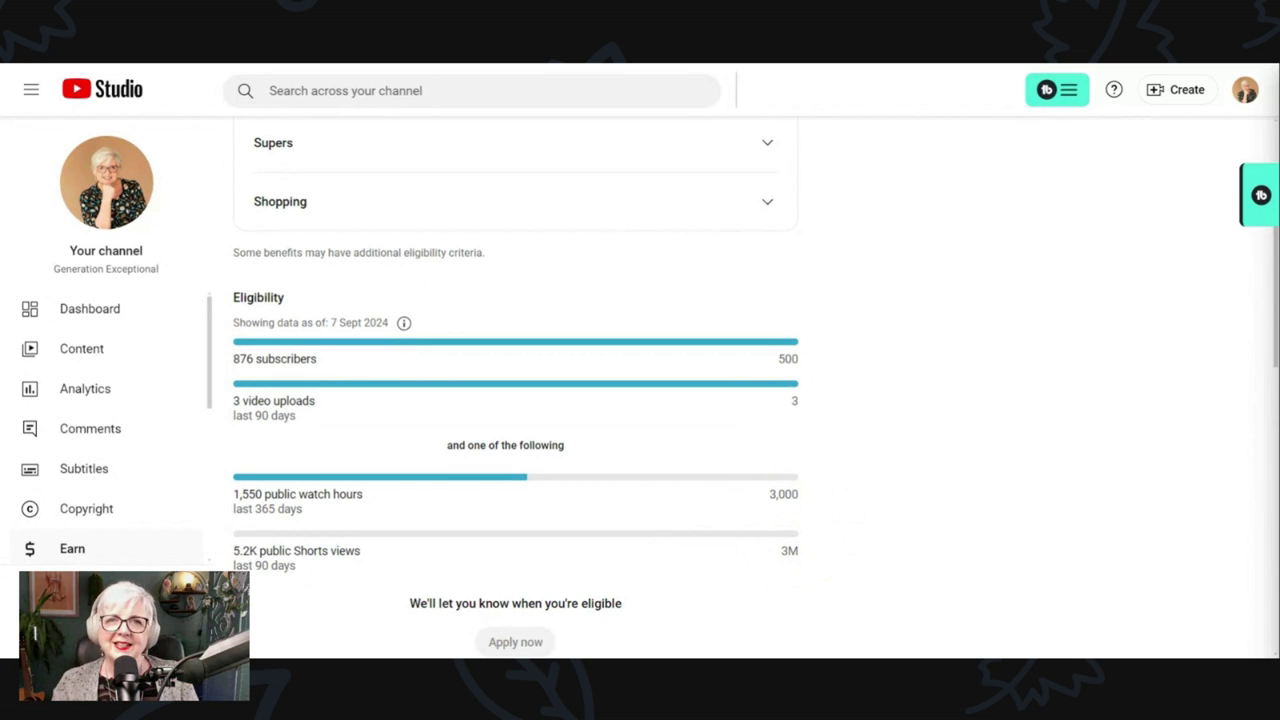
scroll(732, 494, down, 5)
scroll(732, 494, down, 3)
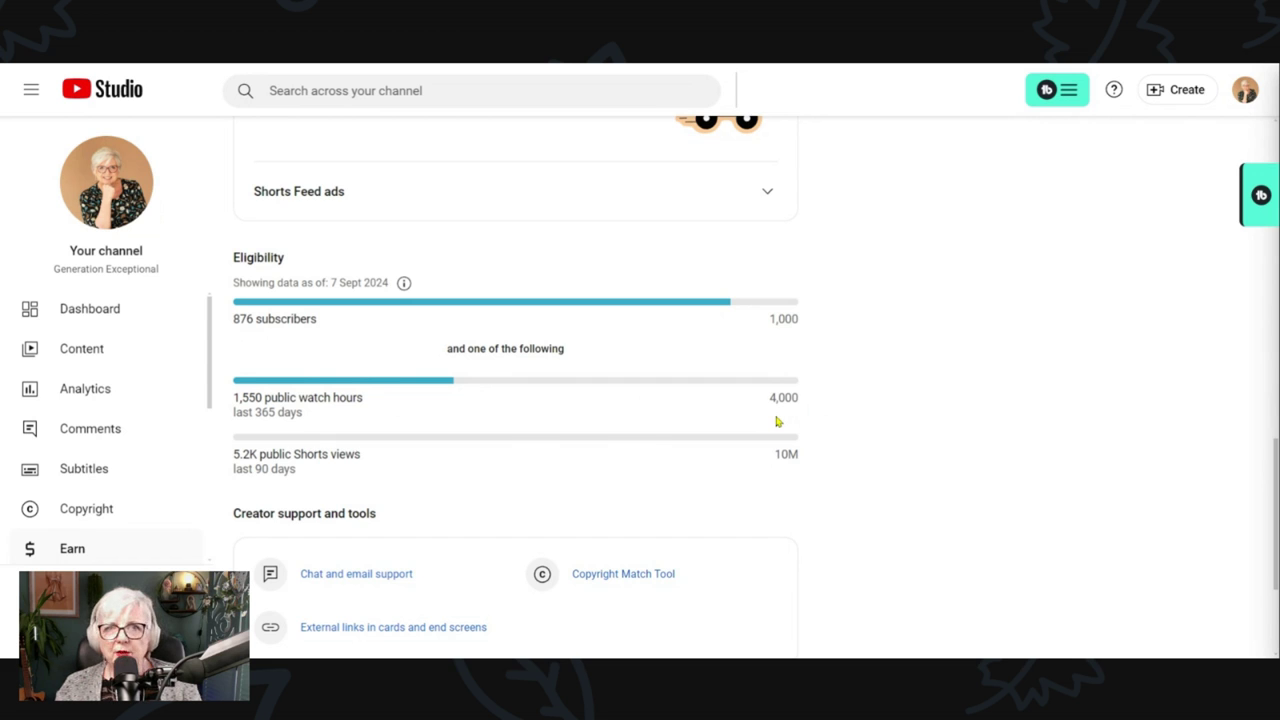
scroll(410, 283, down, 1)
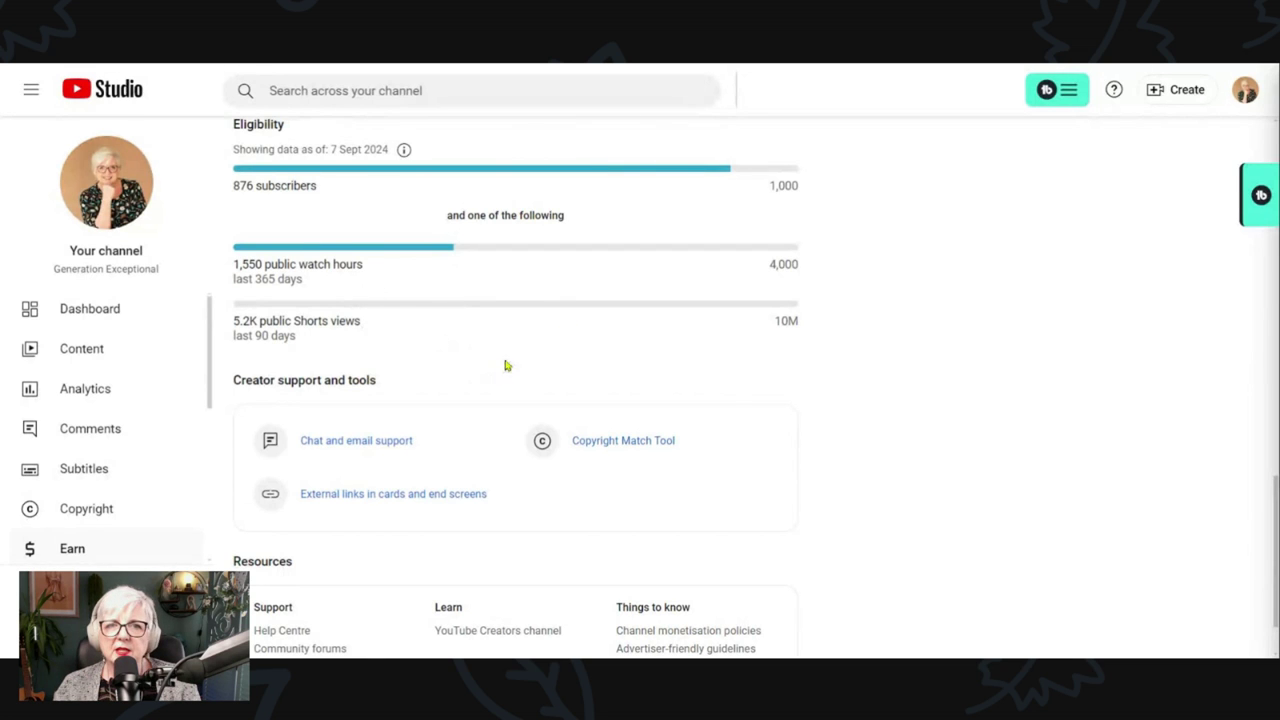
scroll(608, 400, up, 1)
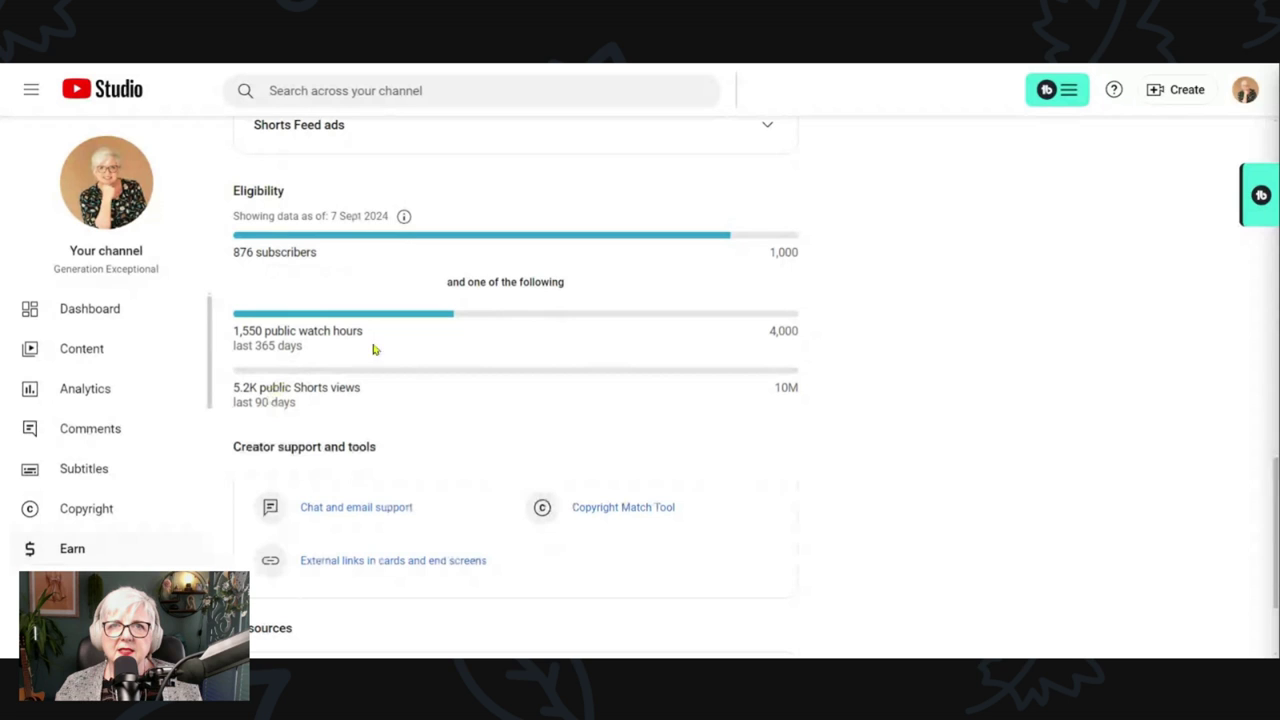
mouse_move(405, 219)
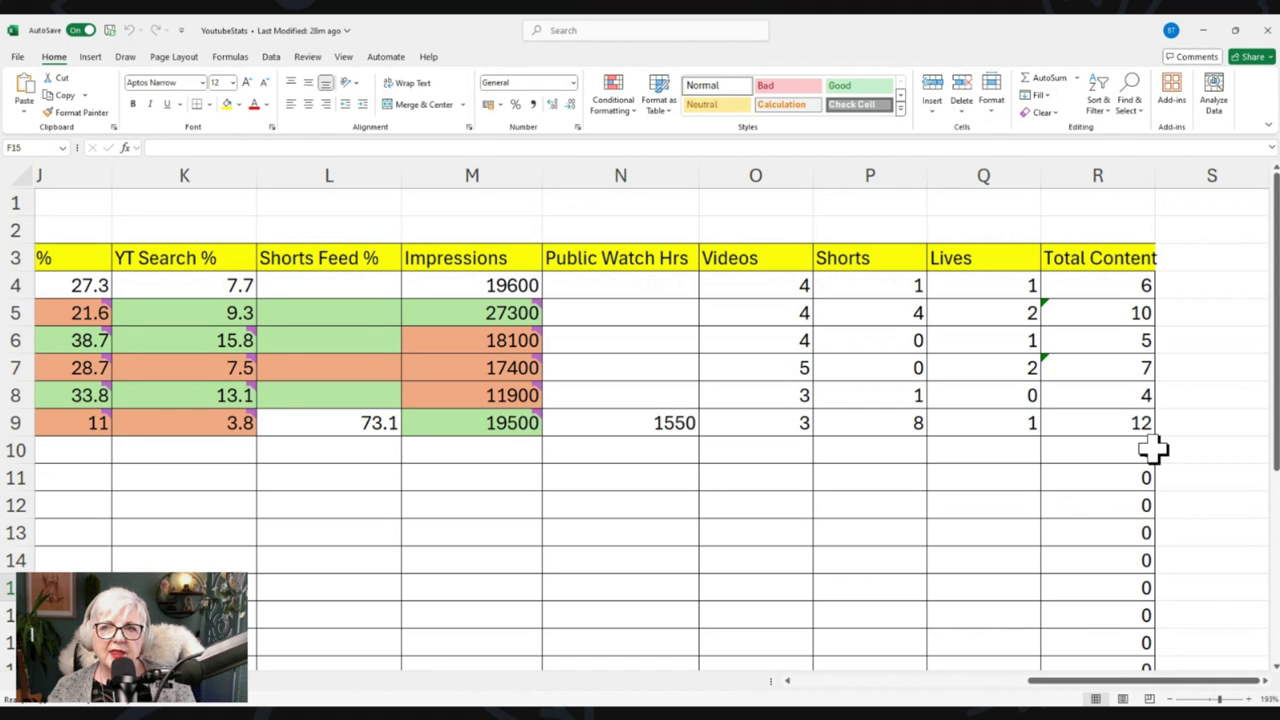
Step: Scroll the YoutubeStats sheet back left to review Week 6's 3300 views and 876 total subs
drag(1066, 684, 714, 688)
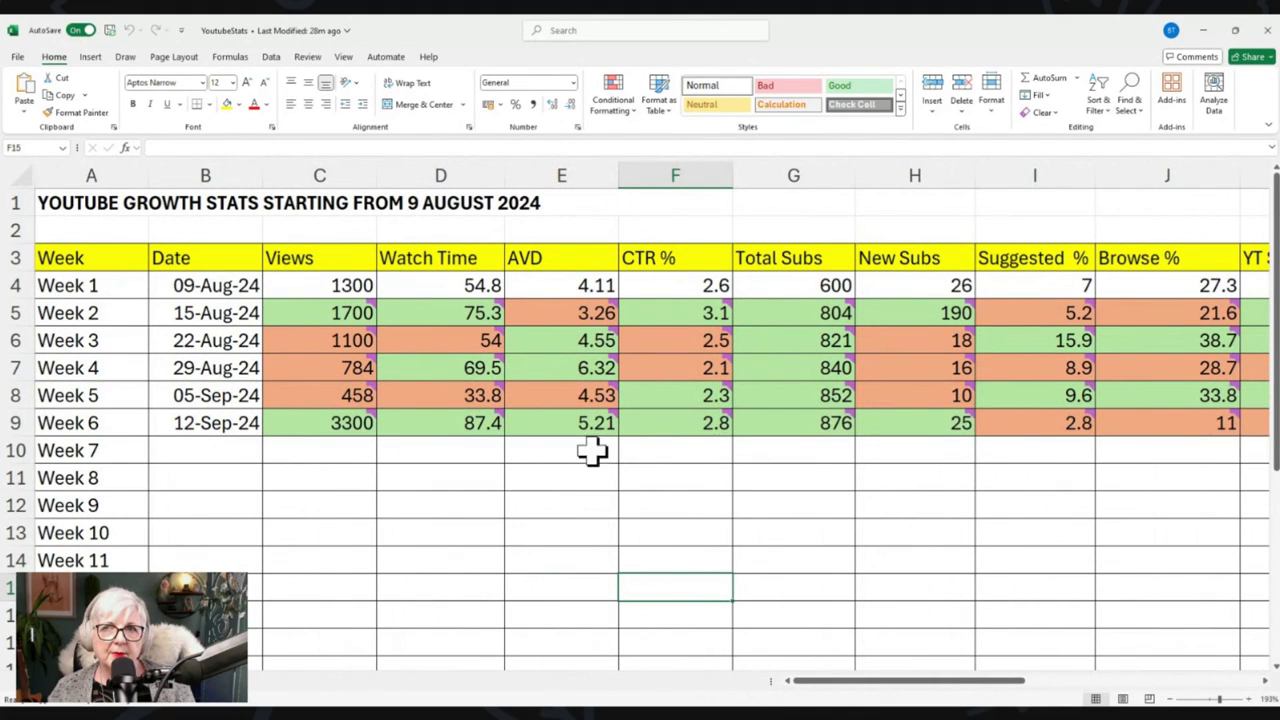